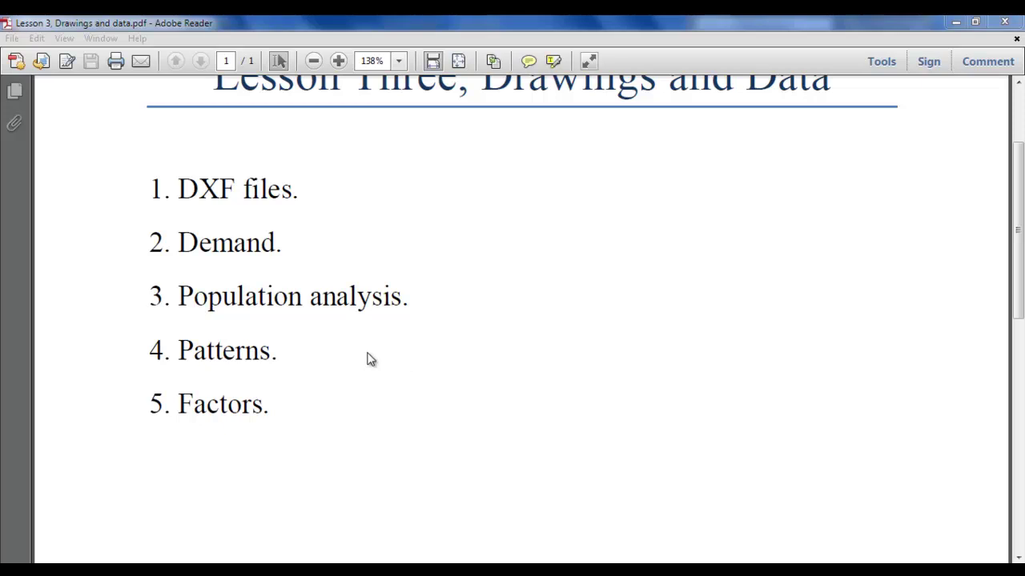
# - Open the Hourly pattern PNG from the Pattern folder in Picture Manager
pyautogui.doubleClick(233, 128)
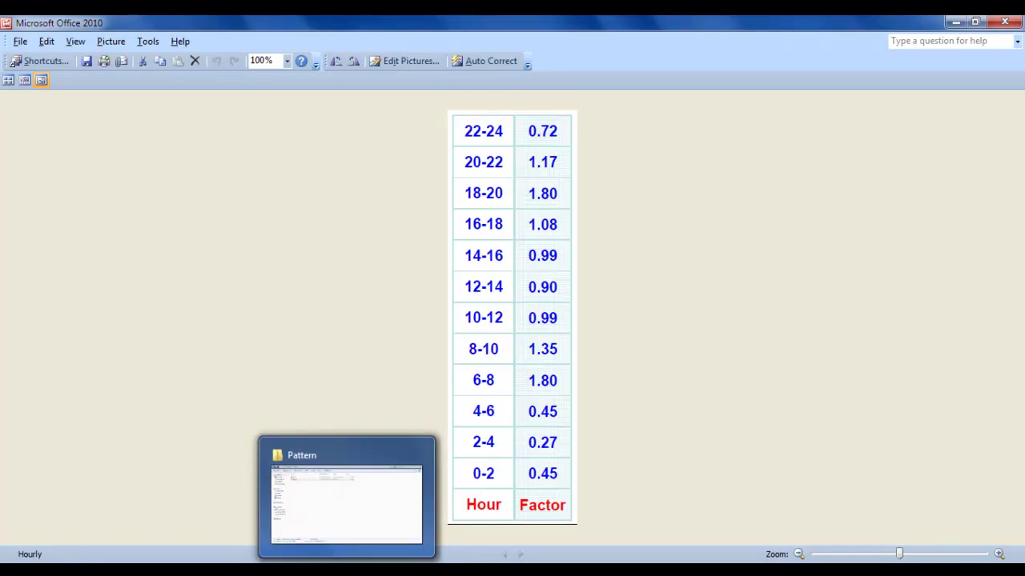
# - Open the Daily workbook from the Pattern folder in Excel
pyautogui.click(346, 501)
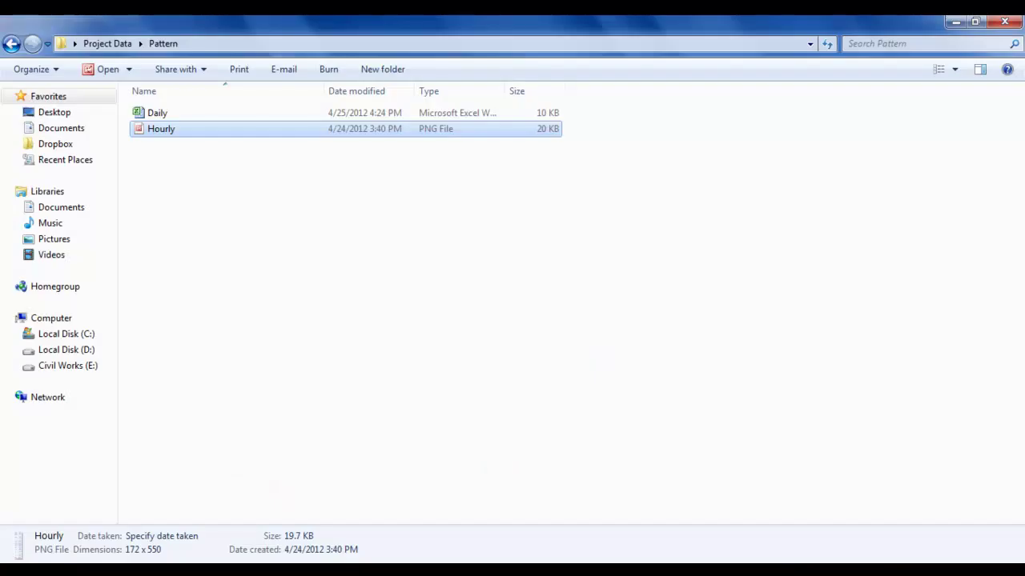
pyautogui.doubleClick(285, 109)
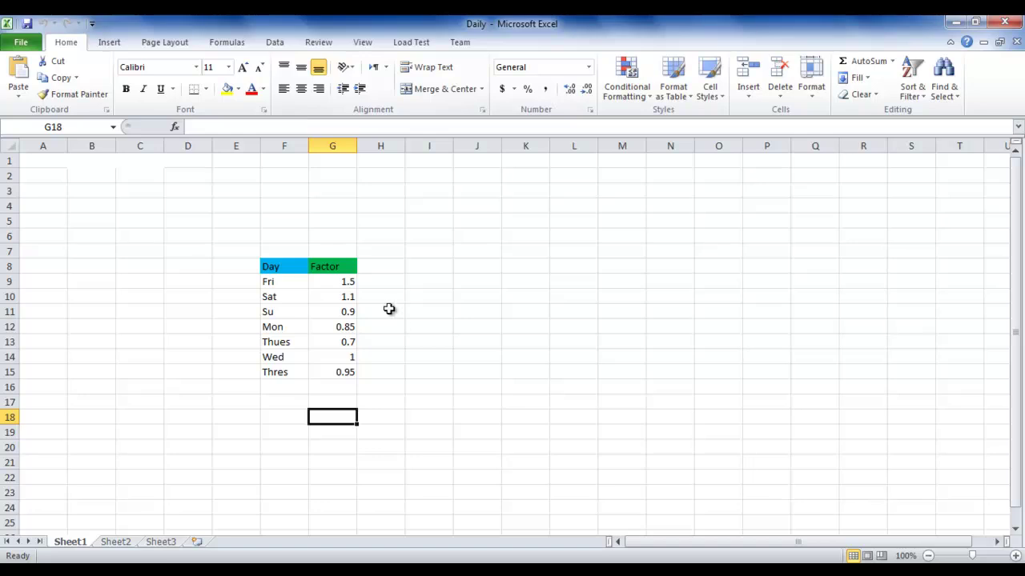
pyautogui.click(423, 325)
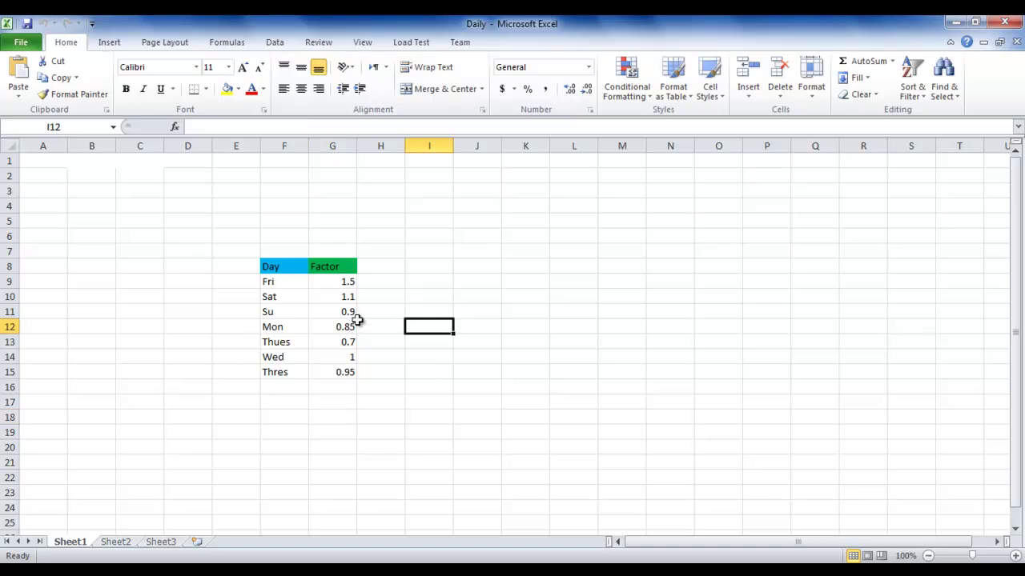
pyautogui.click(366, 390)
# - Click through the Daily sheet's Day and Factor table, Fri through Thres
pyautogui.click(341, 281)
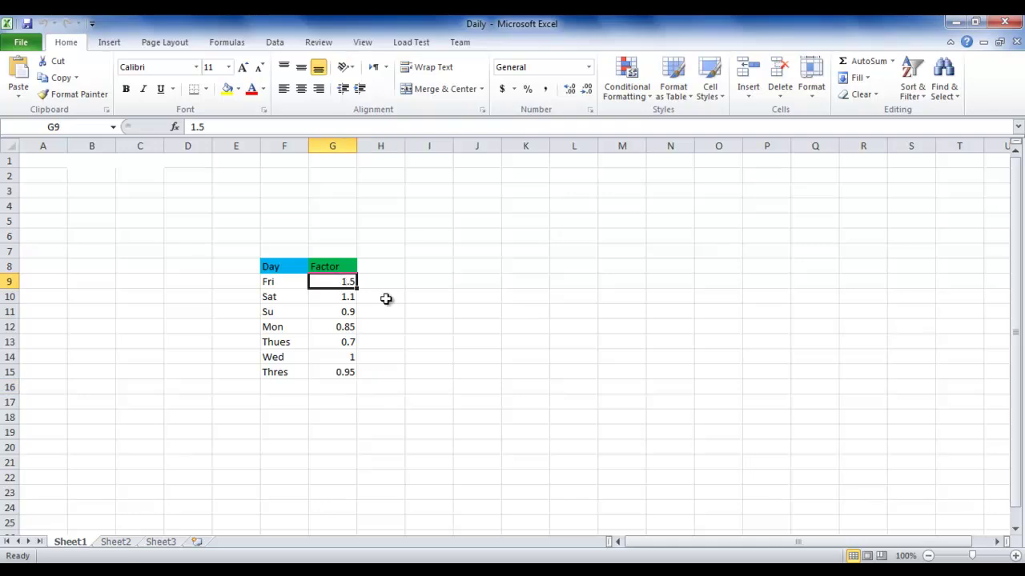
pyautogui.click(463, 340)
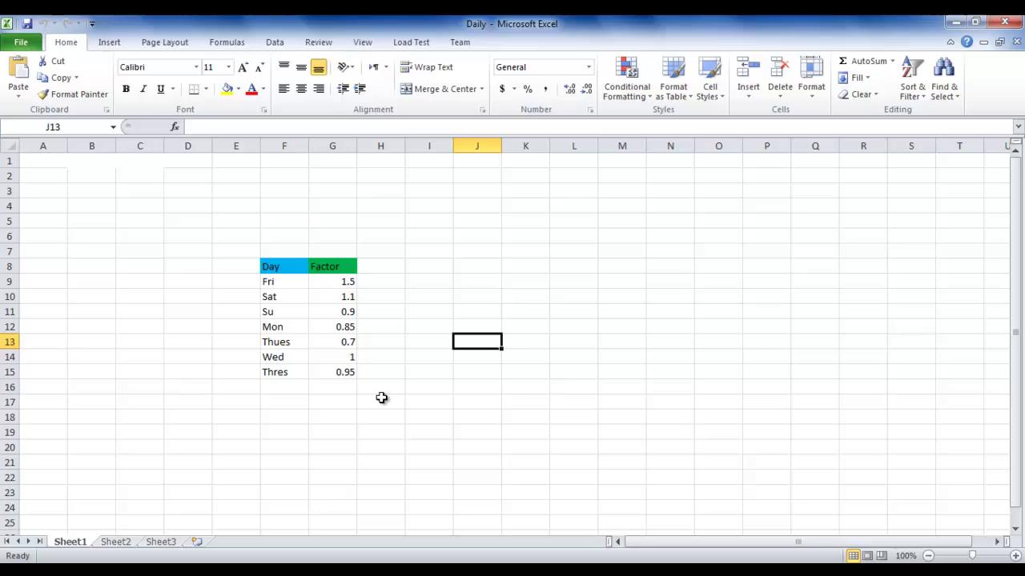
pyautogui.click(270, 283)
pyautogui.click(336, 284)
pyautogui.click(523, 360)
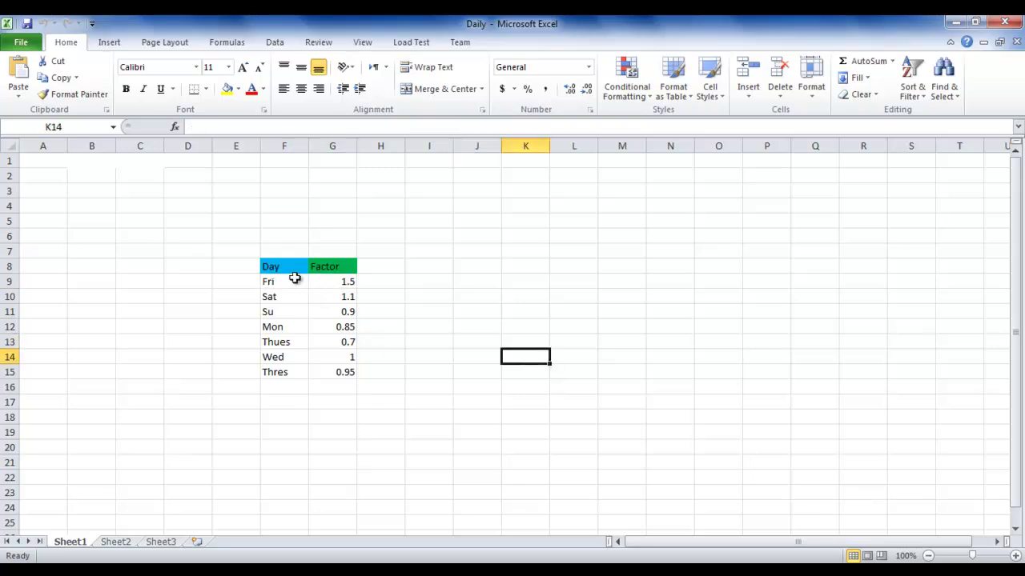
pyautogui.click(348, 280)
pyautogui.click(462, 299)
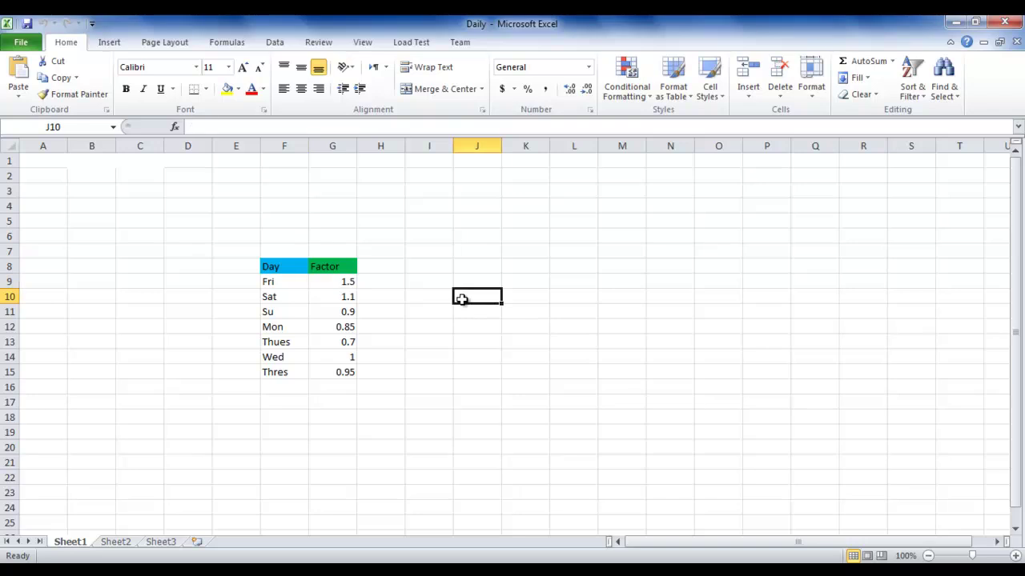
pyautogui.click(340, 280)
pyautogui.click(432, 312)
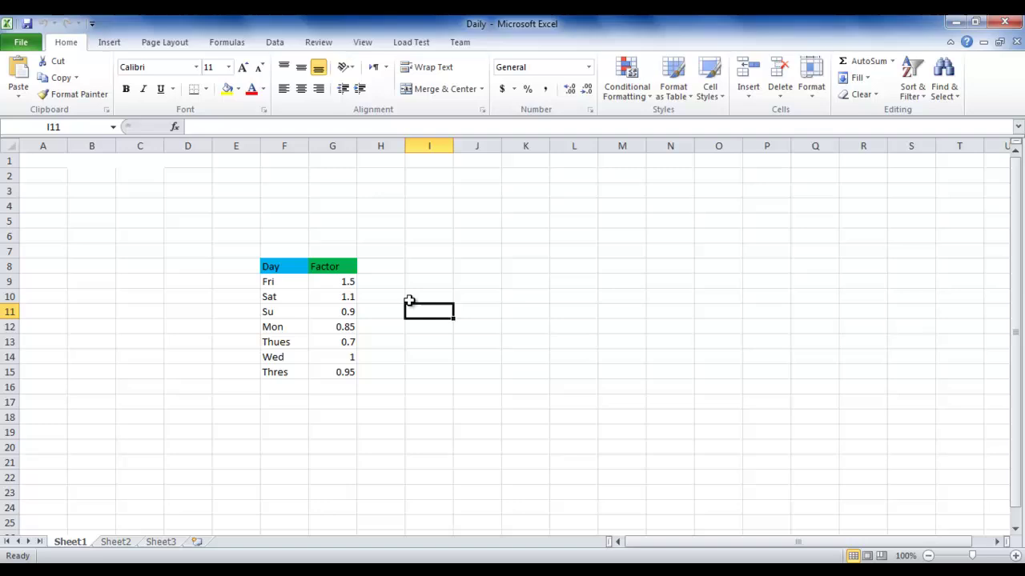
pyautogui.click(384, 375)
pyautogui.click(464, 504)
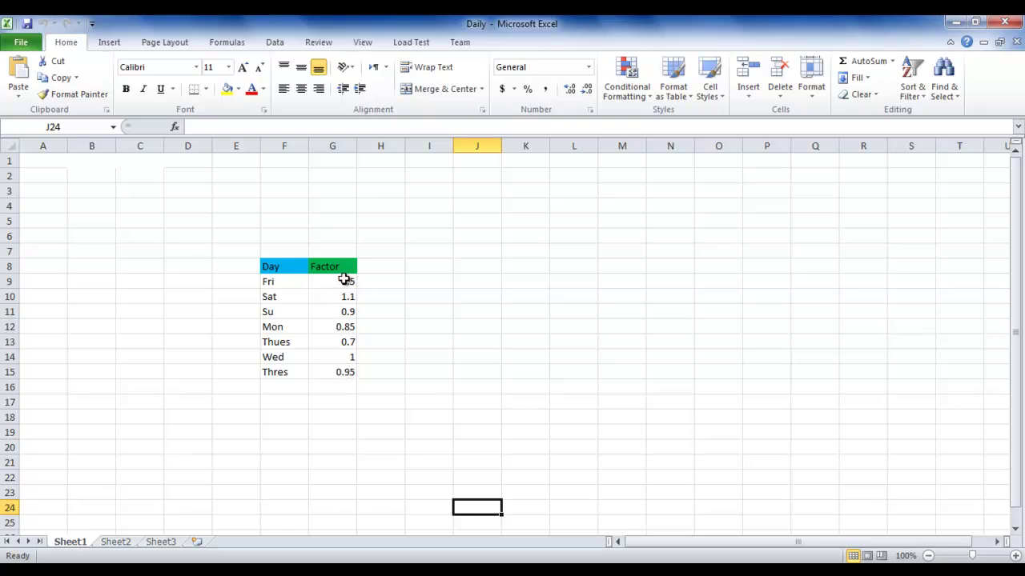
# - Start a SUM formula in cell G17, clearing a stray-parenthesis error
pyautogui.click(441, 279)
pyautogui.click(344, 403)
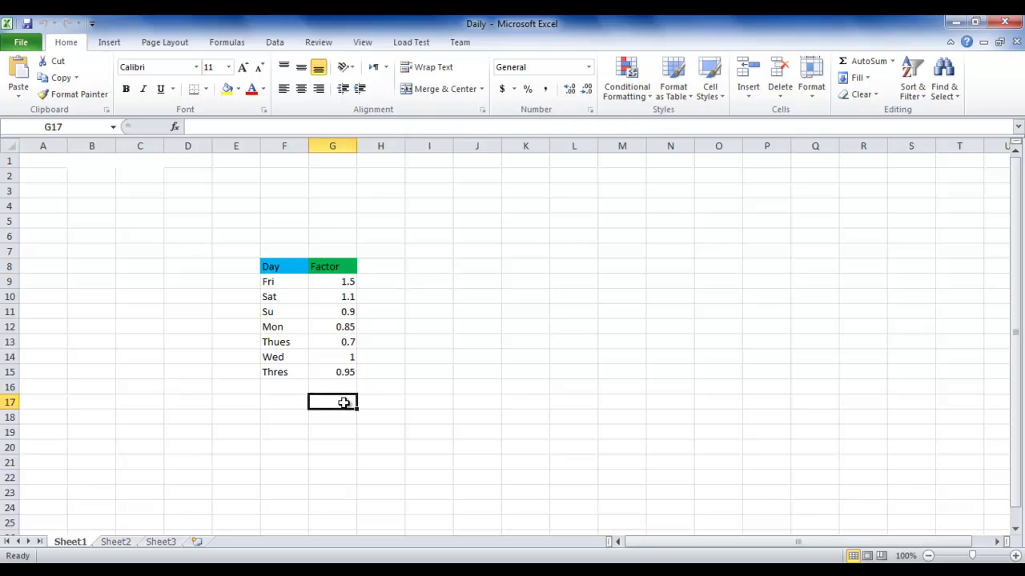
pyautogui.write('=')
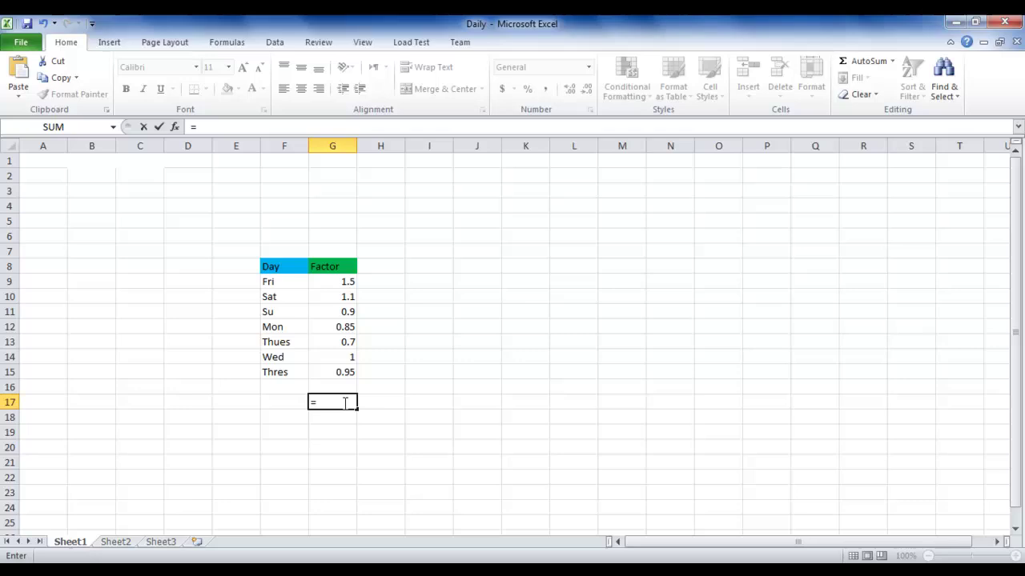
pyautogui.write('sum)')
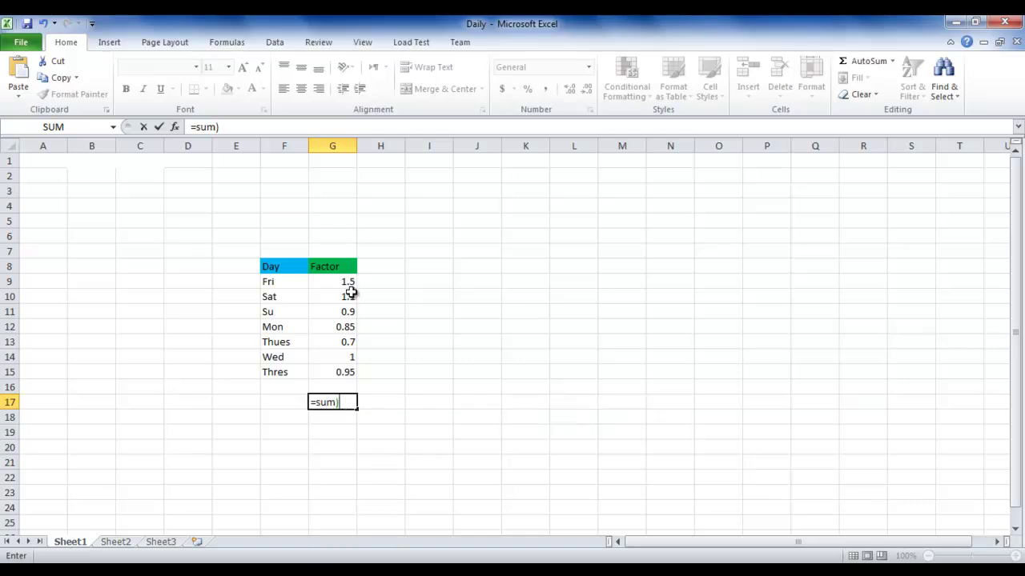
pyautogui.click(349, 284)
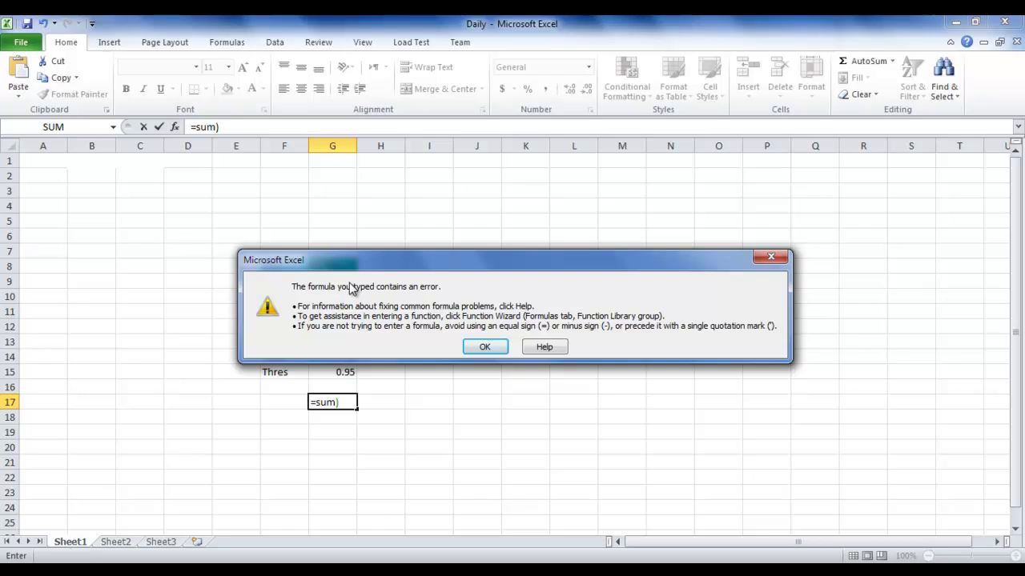
pyautogui.click(485, 344)
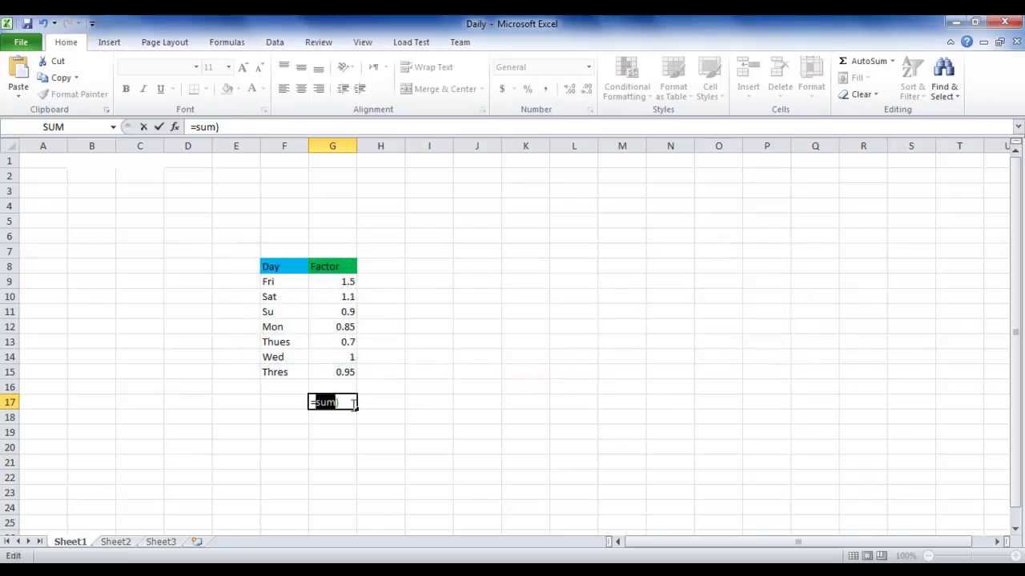
pyautogui.press('End')
pyautogui.press('BackSpace')
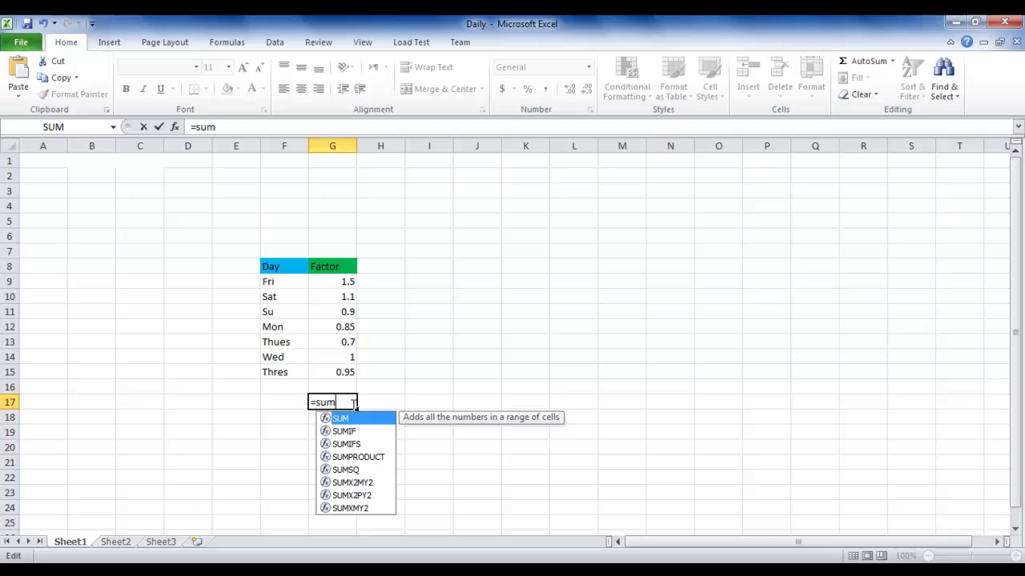
pyautogui.write('(')
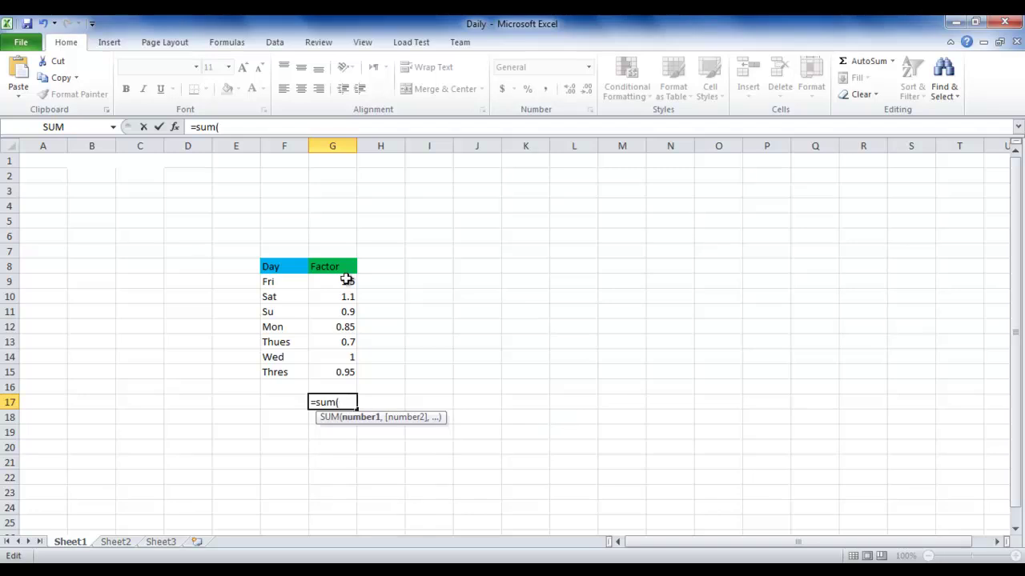
# - Complete G17 as =SUM(G9:G15) over the seven daily factors
pyautogui.click(349, 280)
pyautogui.press('F8')
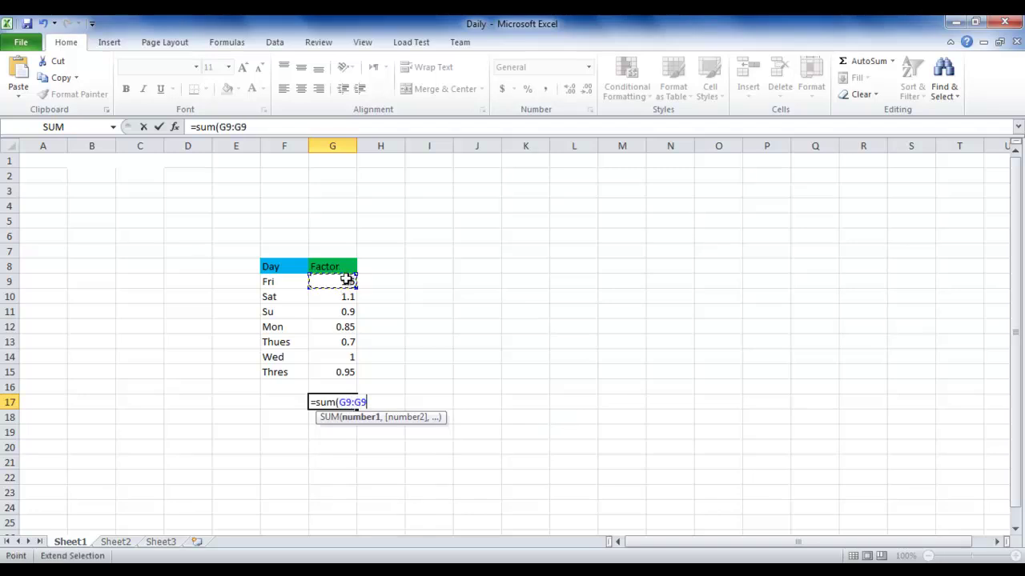
pyautogui.click(348, 374)
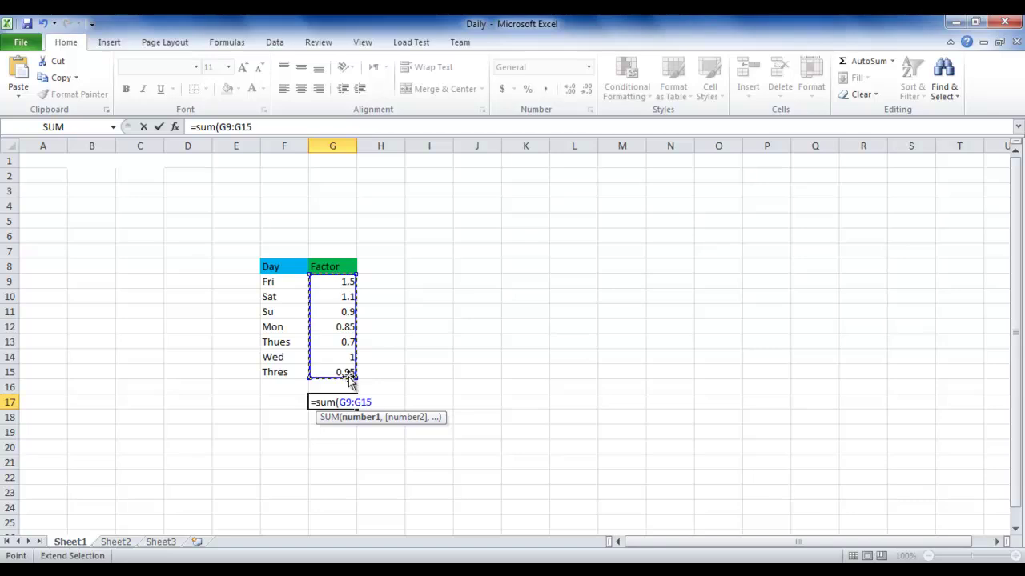
pyautogui.write(')')
pyautogui.press('Return')
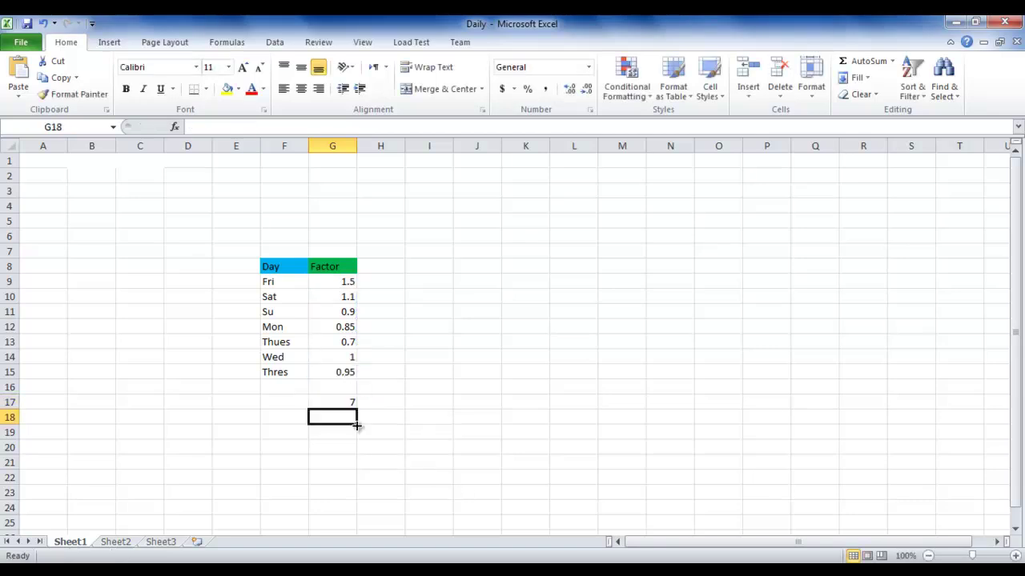
# - Change G17 to =SUM(G9:G15)/7, giving 1, and bring the Hourly picture back
pyautogui.click(345, 402)
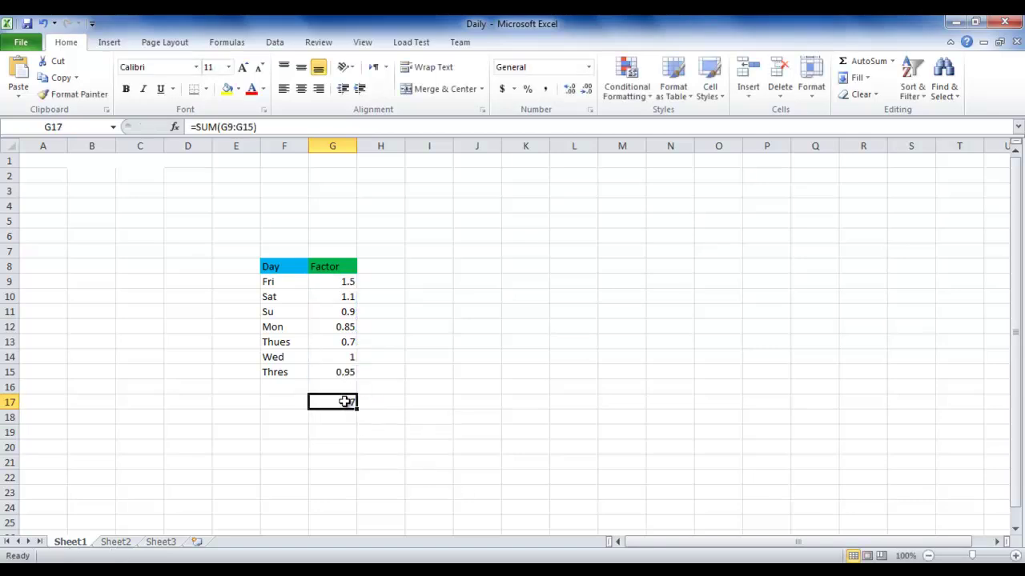
pyautogui.click(301, 127)
pyautogui.write('/')
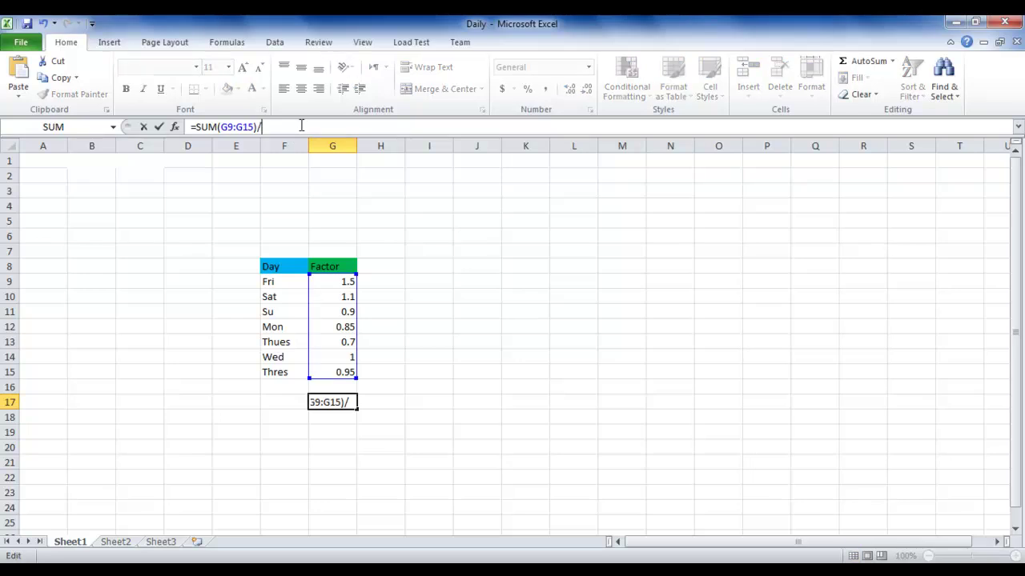
pyautogui.write('7')
pyautogui.press('Return')
pyautogui.click(332, 401)
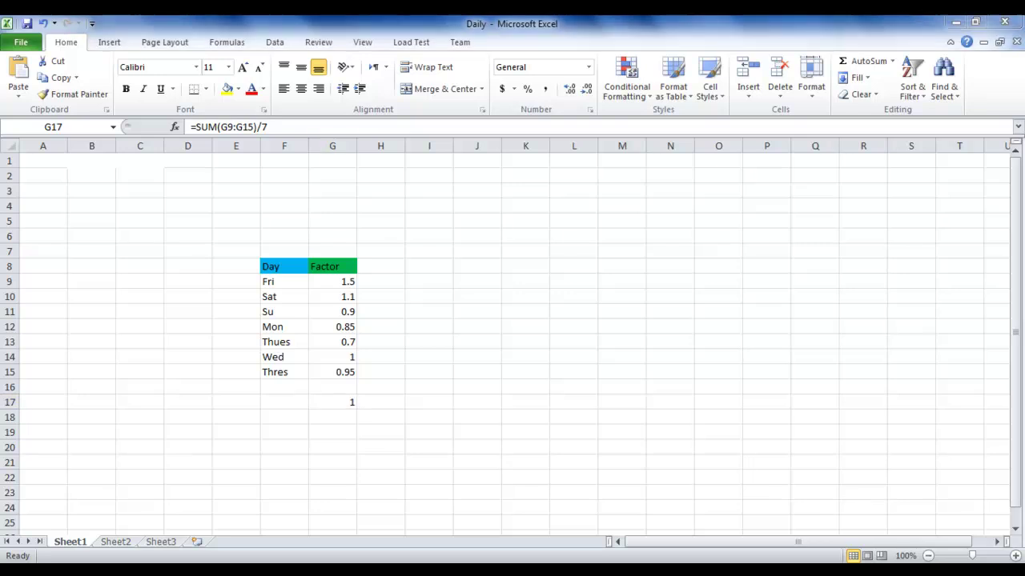
pyautogui.click(729, 506)
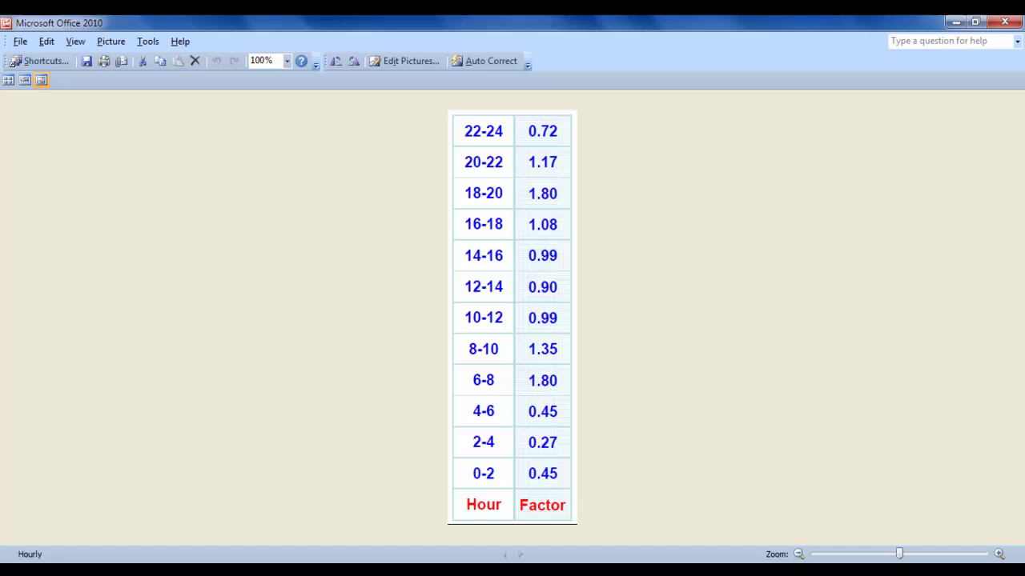
# - Switch to WaterCAD, zoom out, and open Components > Patterns for Project1
pyautogui.click(488, 496)
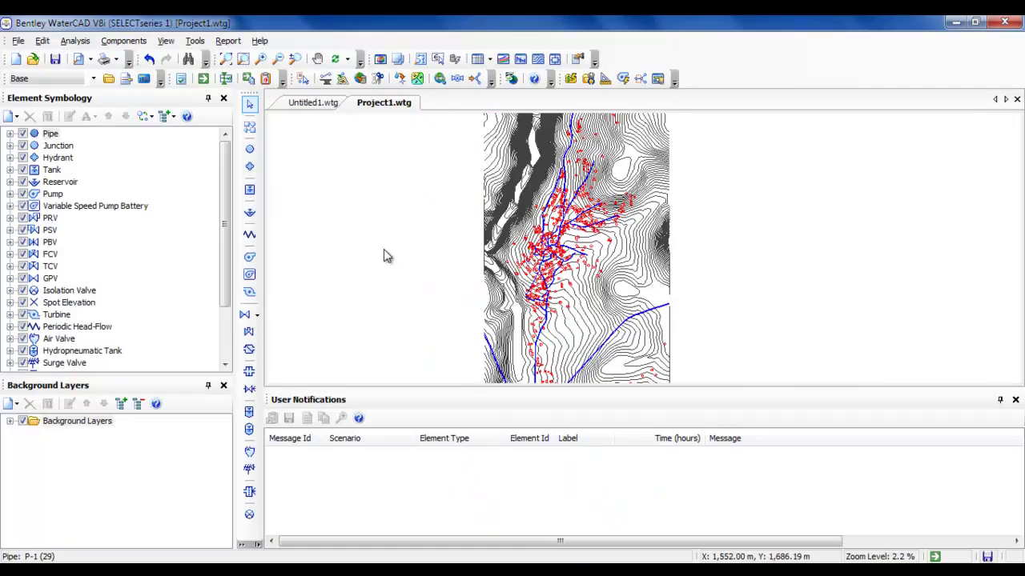
pyautogui.scroll(-1, 393, 254)
pyautogui.scroll(-2, 393, 255)
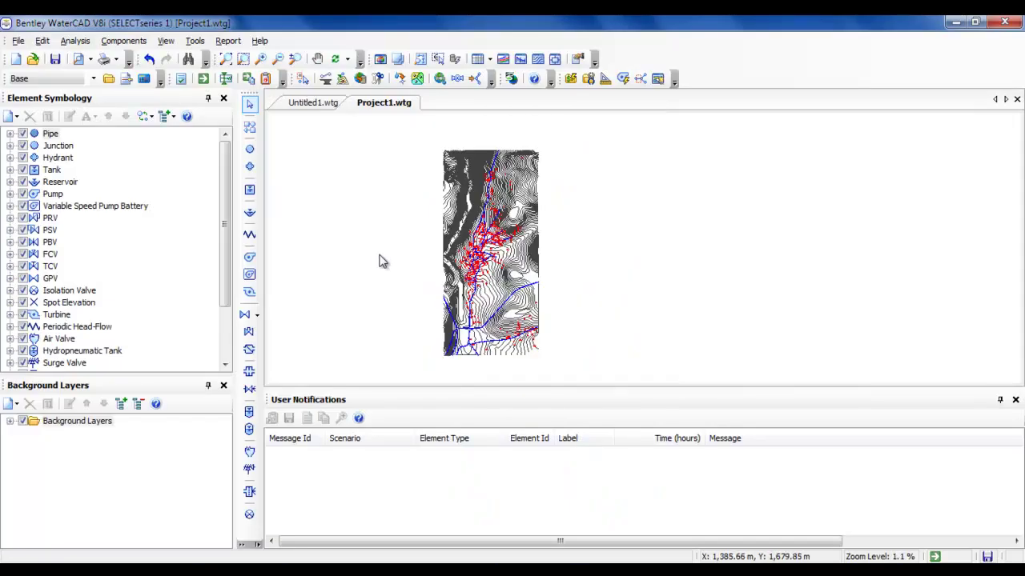
pyautogui.moveTo(373, 254); pyautogui.dragTo(293, 205)
pyautogui.click(136, 41)
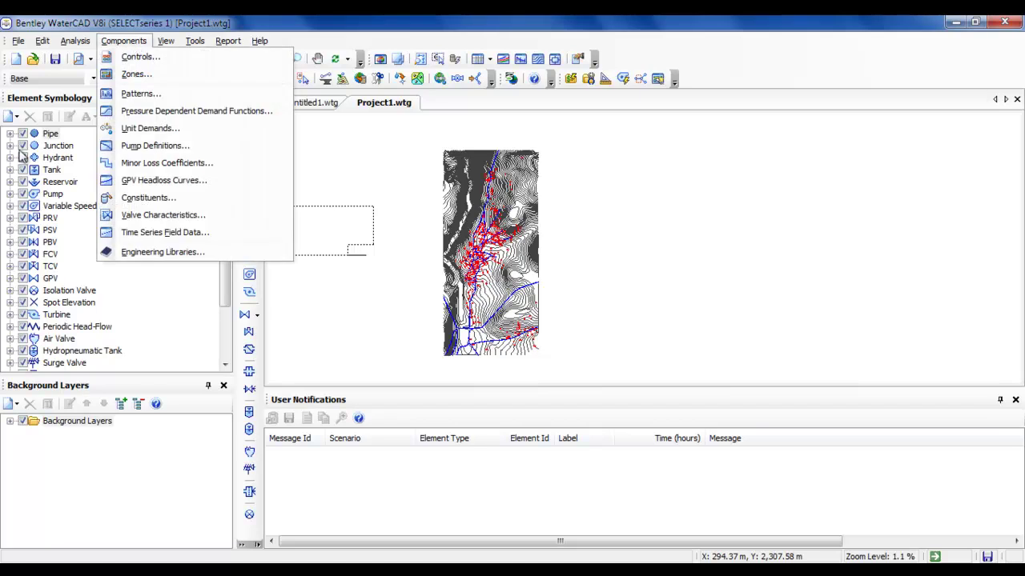
pyautogui.click(230, 104)
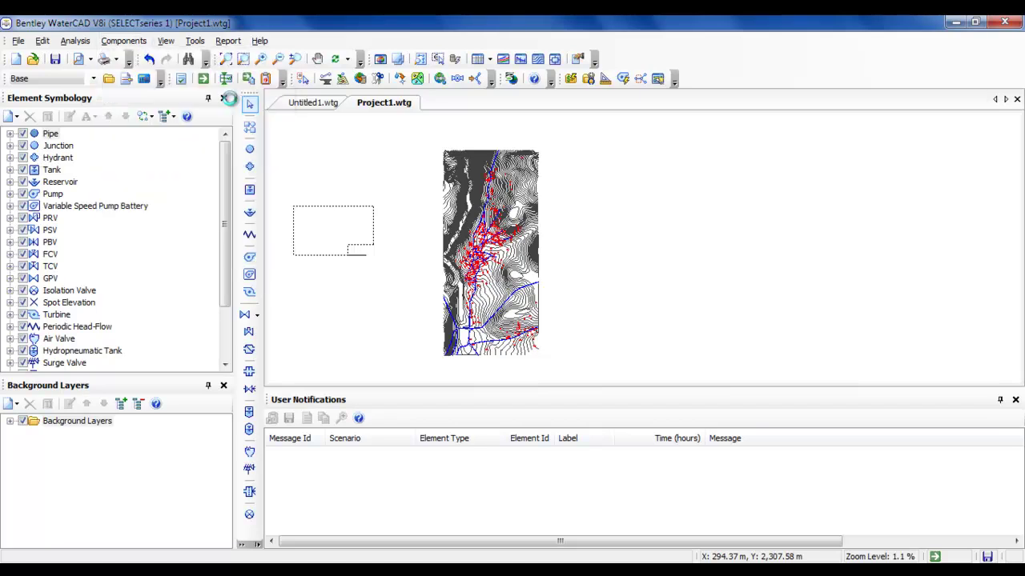
# - Add a new Hydraulic pattern named Pattern1
pyautogui.click(371, 143)
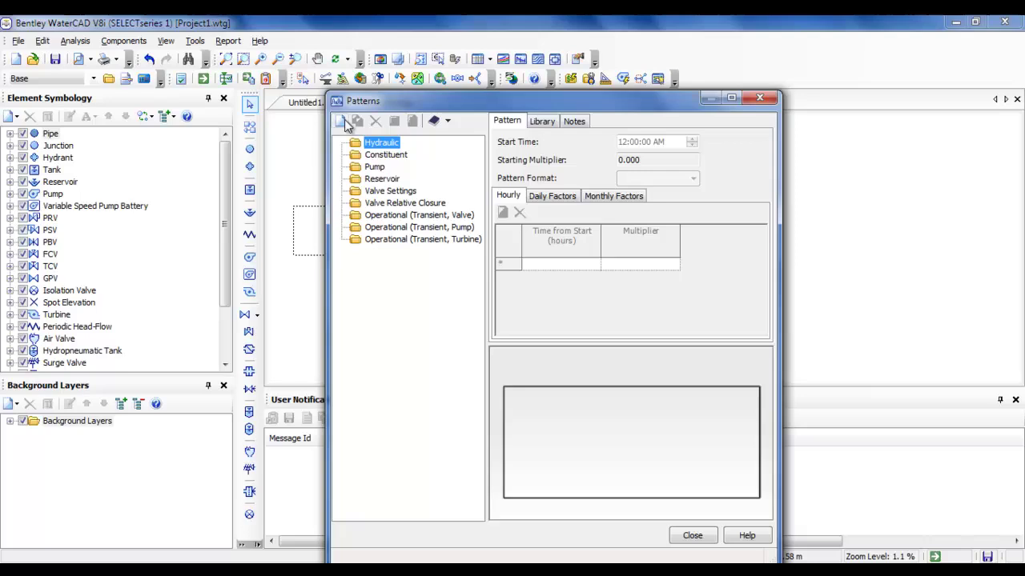
pyautogui.click(345, 121)
pyautogui.write('Pa')
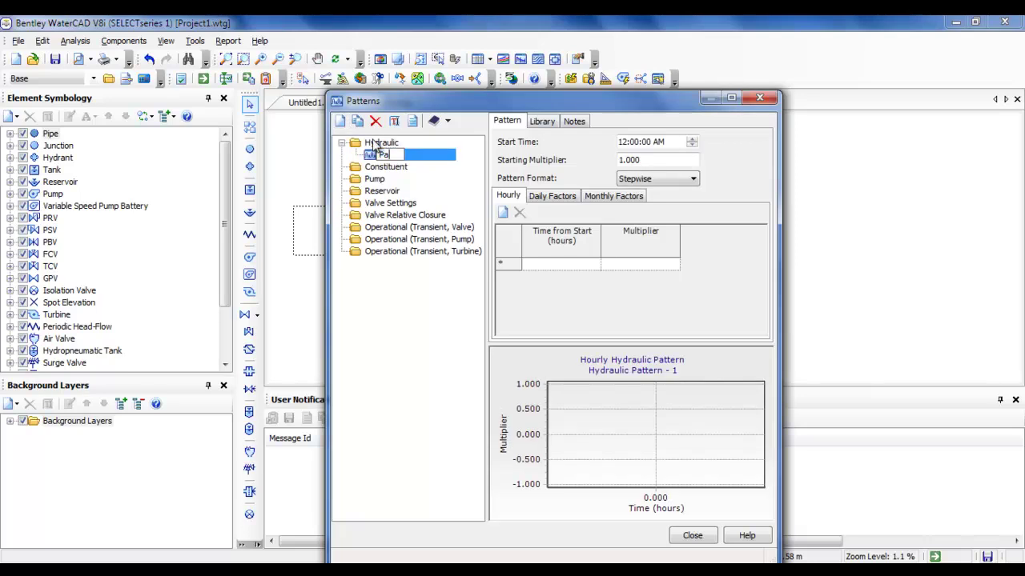
pyautogui.write('ttern1')
pyautogui.click(392, 193)
pyautogui.click(395, 154)
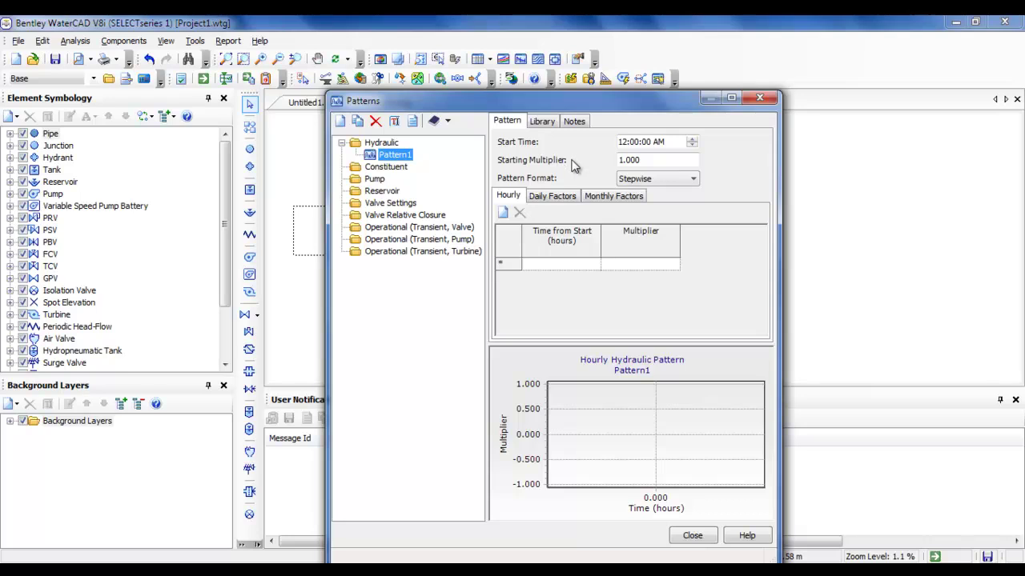
# - Show Pattern1's daily multipliers and check the Excel daily factors
pyautogui.click(600, 200)
pyautogui.moveTo(760, 232)
pyautogui.mouseDown()
pyautogui.moveTo(760, 270)
pyautogui.moveTo(760, 236)
pyautogui.mouseUp()
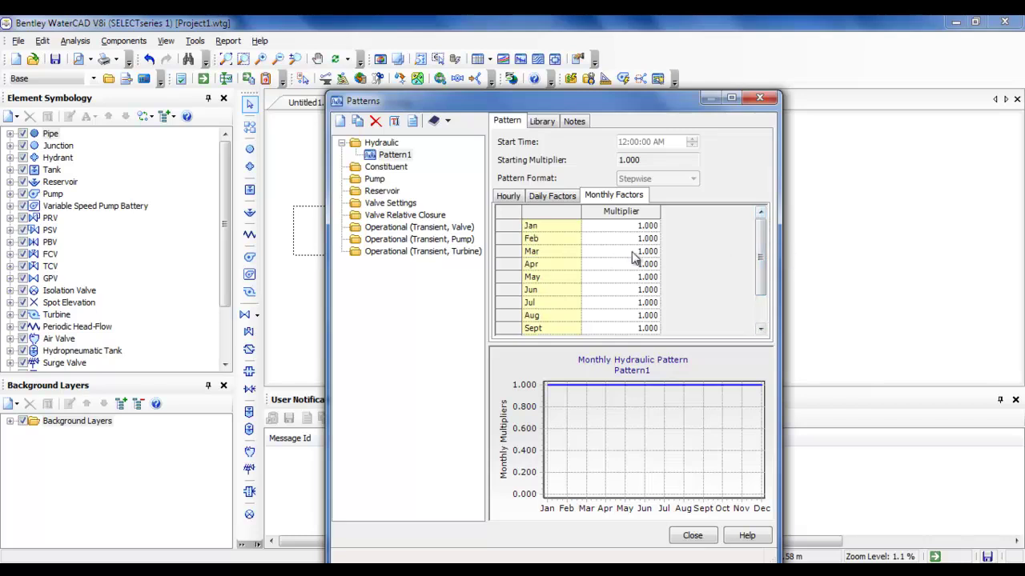
pyautogui.click(568, 197)
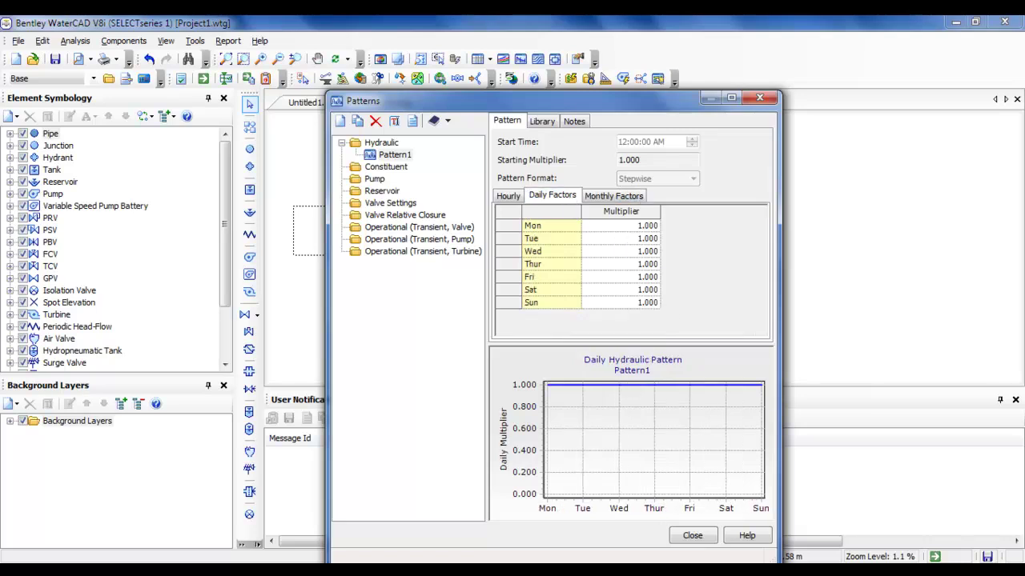
pyautogui.hotkey('alt', 'Tab')
pyautogui.hotkey('alt', 'Tab')
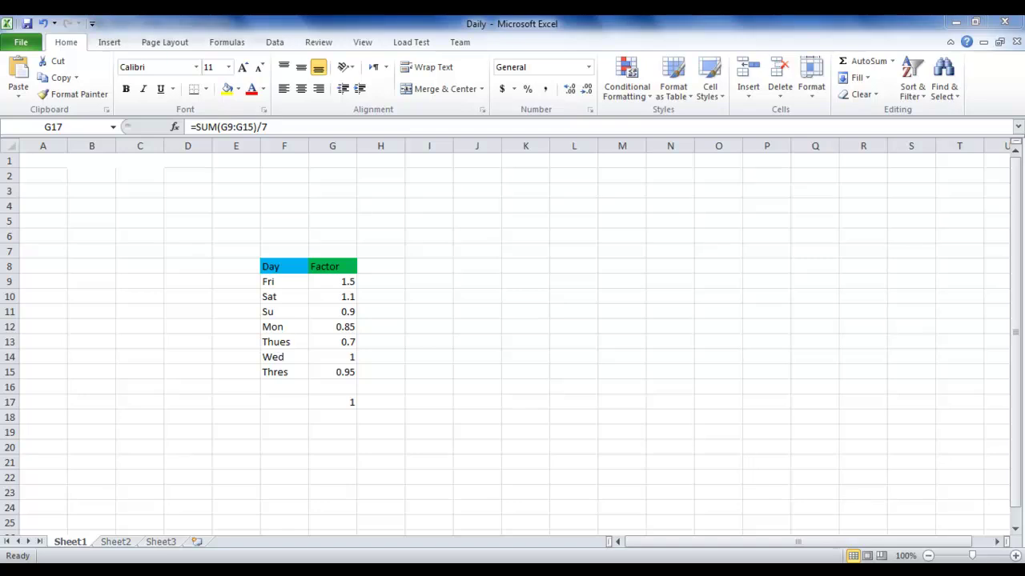
pyautogui.hotkey('alt', 'Tab')
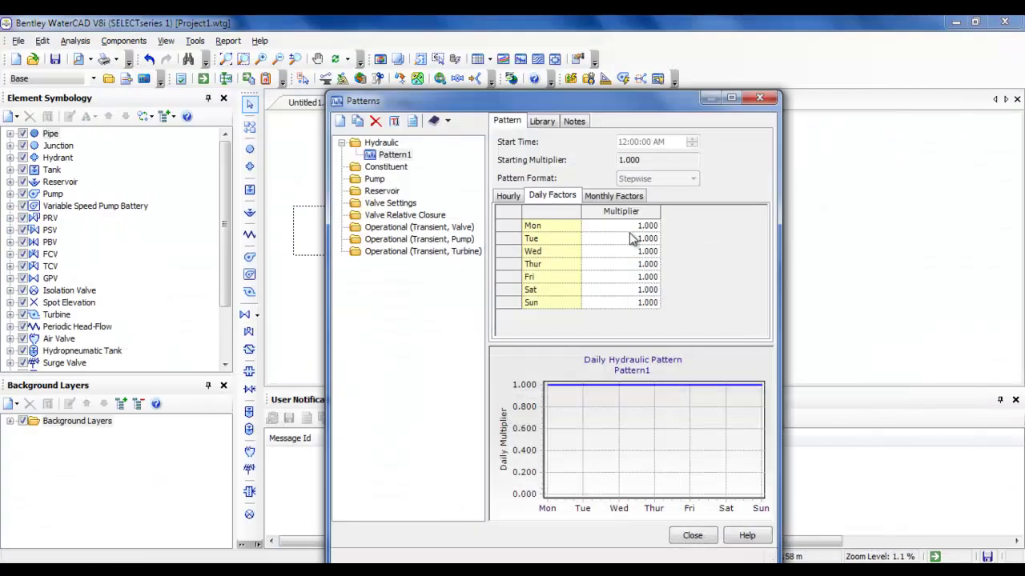
# - Enter daily multipliers Mon 0.85, Tue 0.7 and Wed 1.0
pyautogui.click(645, 225)
pyautogui.write('0.85')
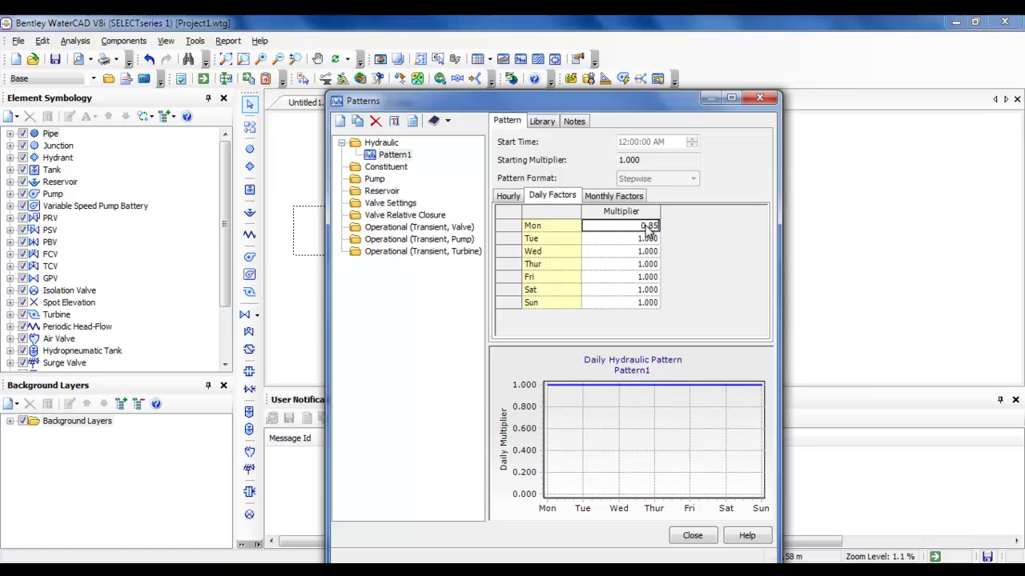
pyautogui.press('Return')
pyautogui.hotkey('alt', 'Tab')
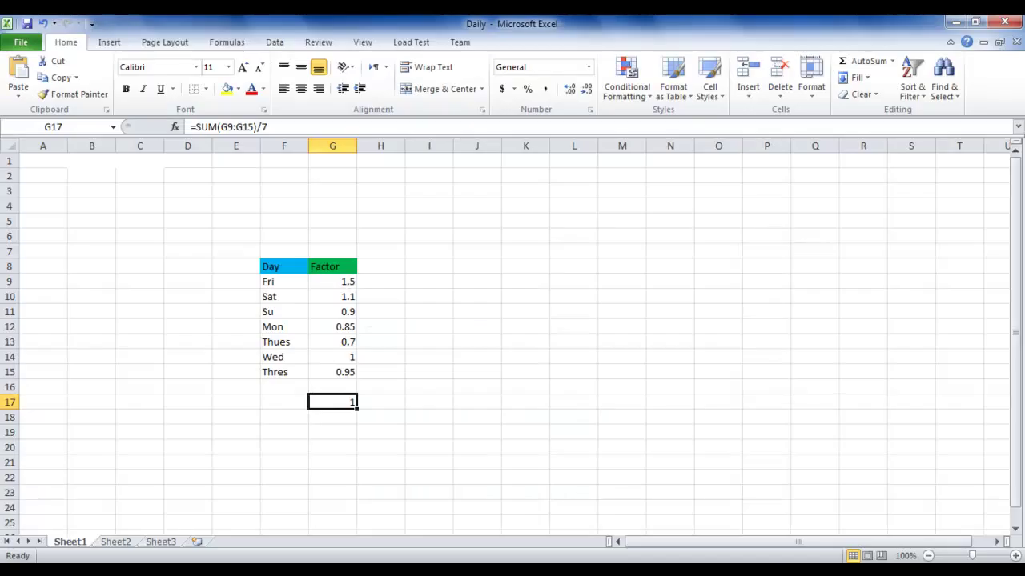
pyautogui.hotkey('alt', 'Tab')
pyautogui.write('0.')
pyautogui.press('Return')
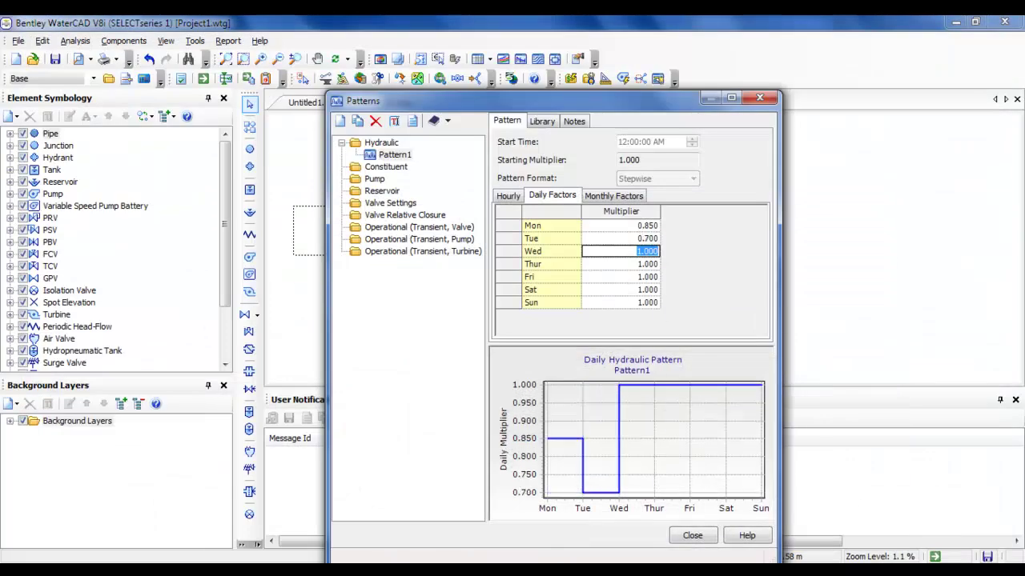
pyautogui.hotkey('alt', 'Tab')
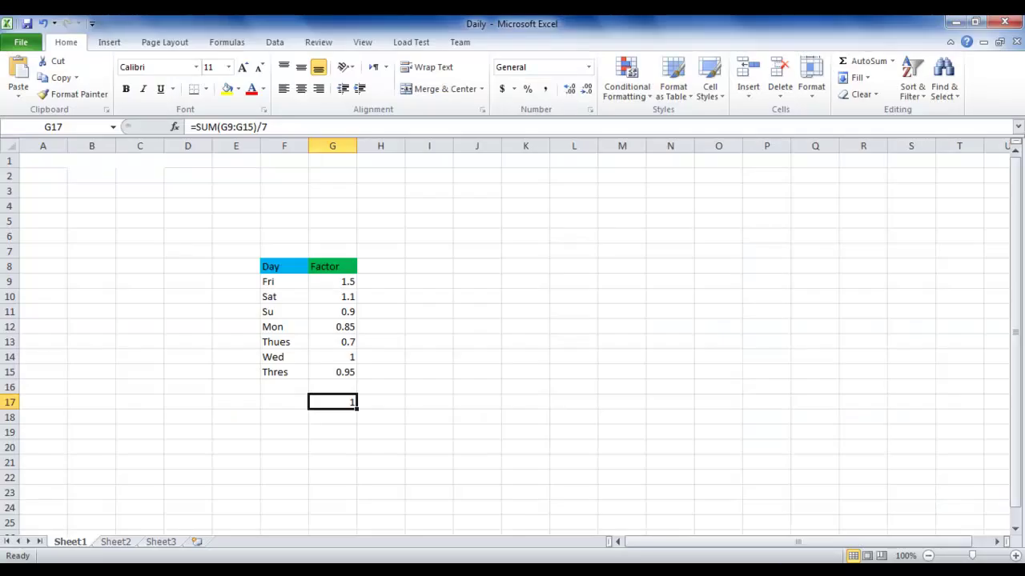
pyautogui.hotkey('alt', 'Tab')
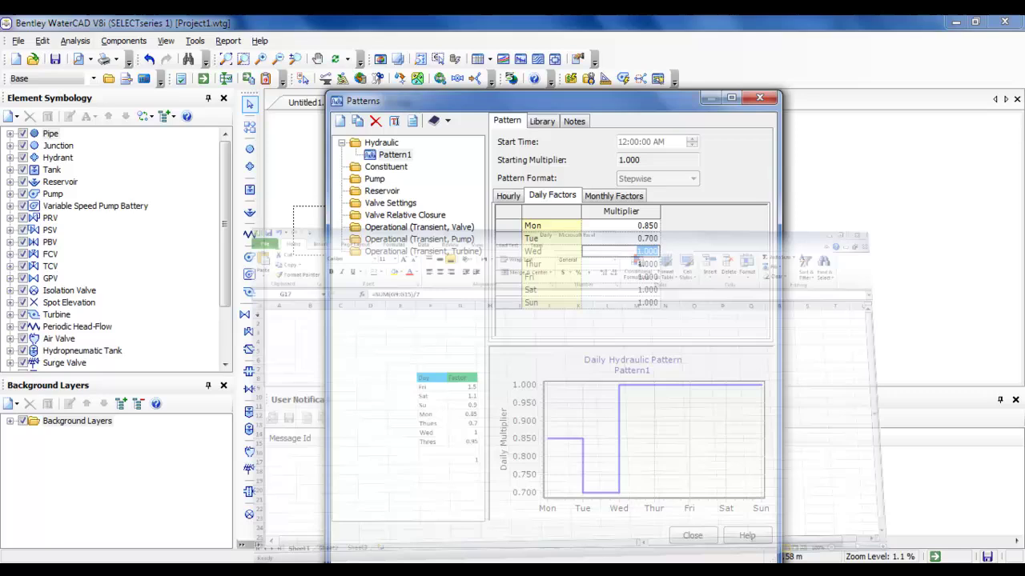
pyautogui.write('1')
pyautogui.press('Return')
# - Enter daily multipliers Thu 0.95, Fri 1.5 and Sat 1.1
pyautogui.hotkey('alt', 'Tab')
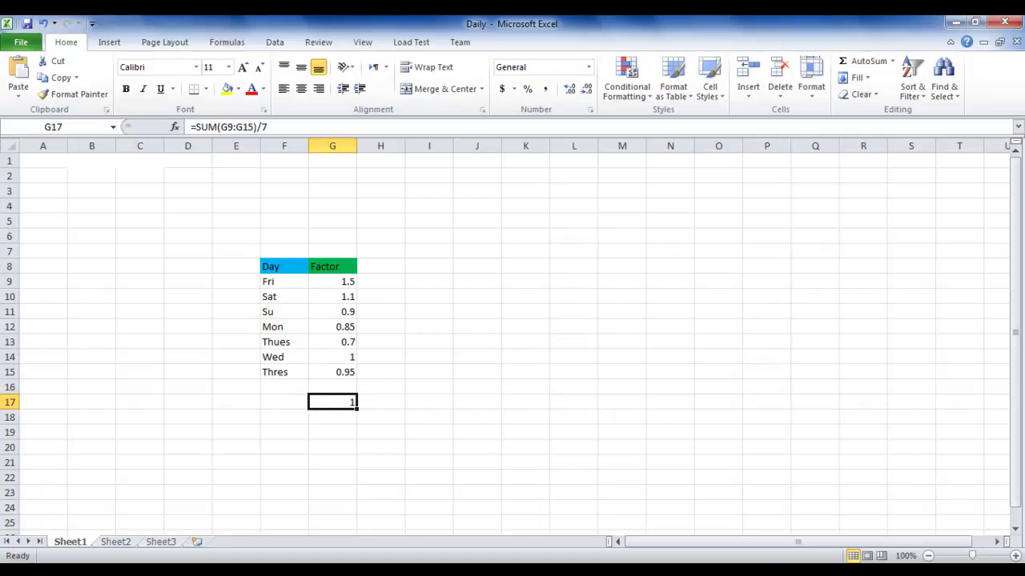
pyautogui.hotkey('alt', 'Tab')
pyautogui.write('0')
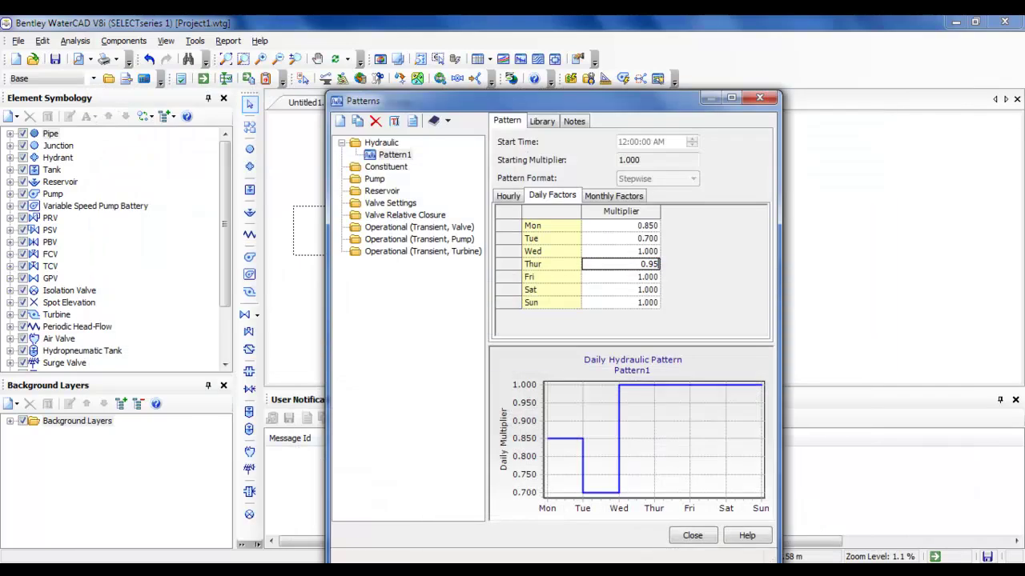
pyautogui.click(647, 277)
pyautogui.write('1.5')
pyautogui.press('Return')
pyautogui.write('1.1')
pyautogui.press('Return')
pyautogui.hotkey('alt', 'Tab')
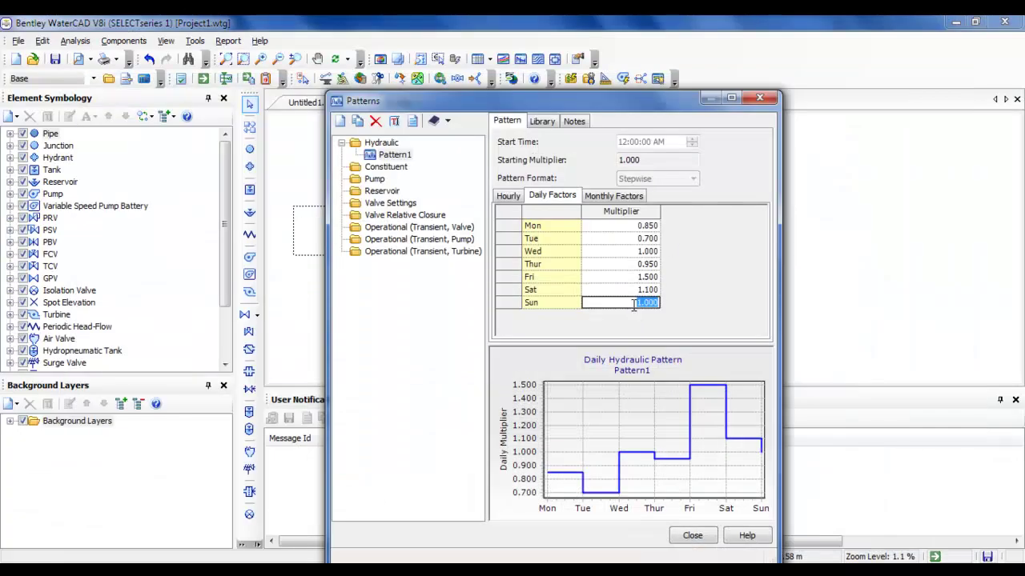
# - Enter the Sun multiplier 0.9 and review the completed daily multipliers
pyautogui.click(634, 307)
pyautogui.write('0.9')
pyautogui.click(636, 290)
pyautogui.click(636, 251)
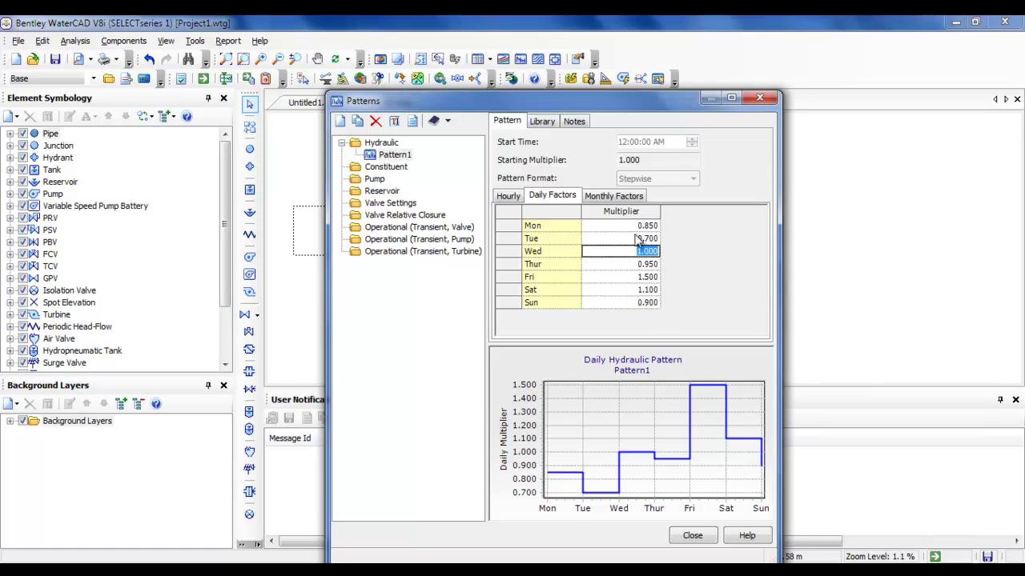
pyautogui.click(634, 226)
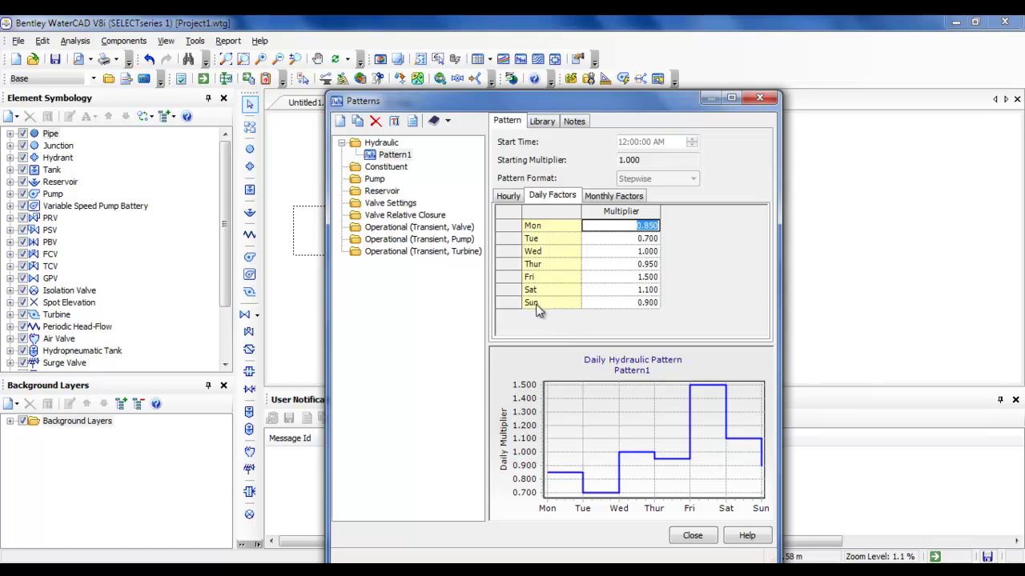
pyautogui.click(513, 197)
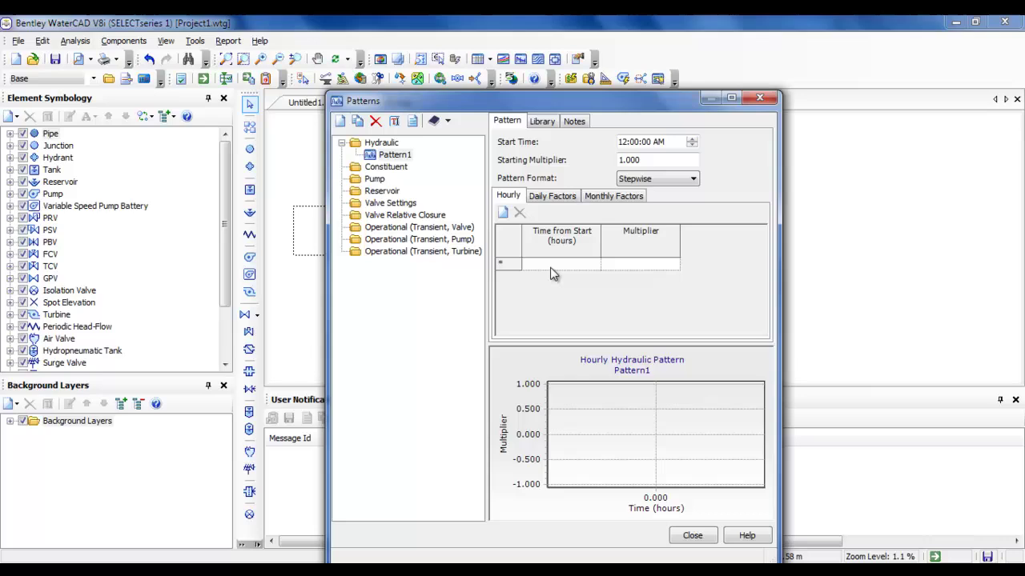
# - Move the Patterns dialog aside, inspect Start Time and Starting Multiplier, and view Hourly.png
pyautogui.moveTo(503, 102); pyautogui.dragTo(453, 79)
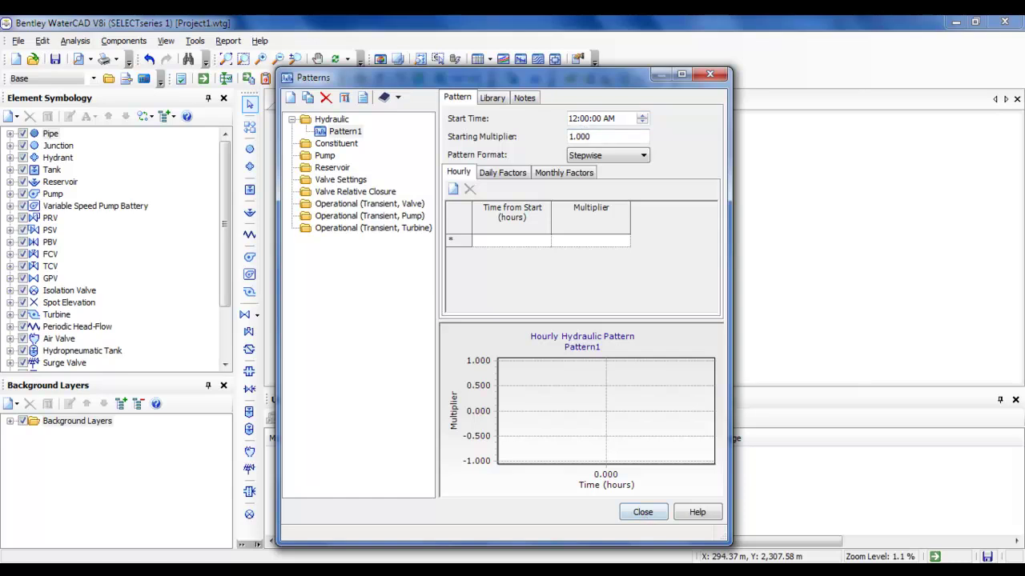
pyautogui.click(724, 512)
pyautogui.click(622, 120)
pyautogui.click(636, 138)
pyautogui.click(609, 118)
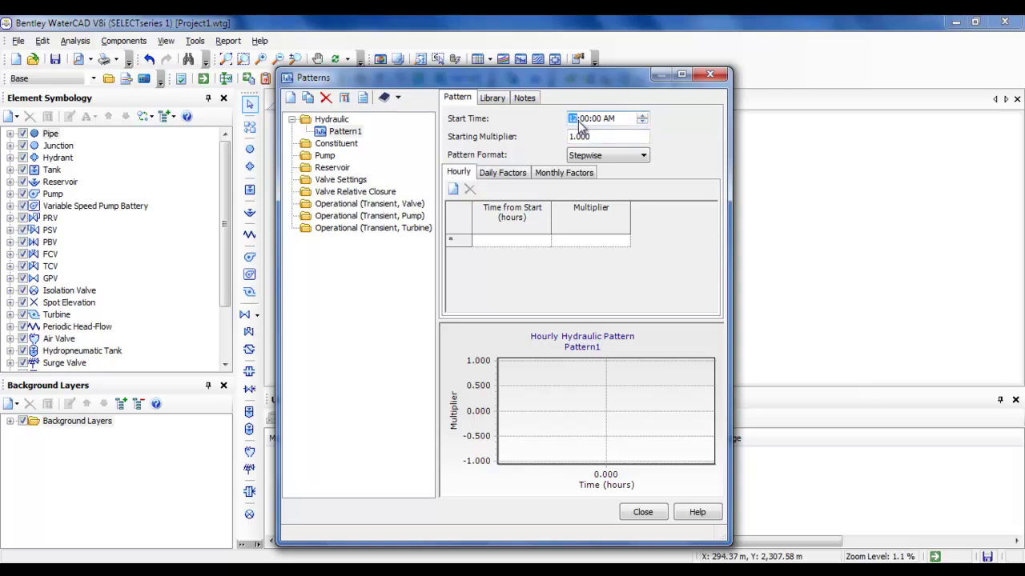
pyautogui.click(619, 136)
pyautogui.click(658, 575)
pyautogui.click(661, 515)
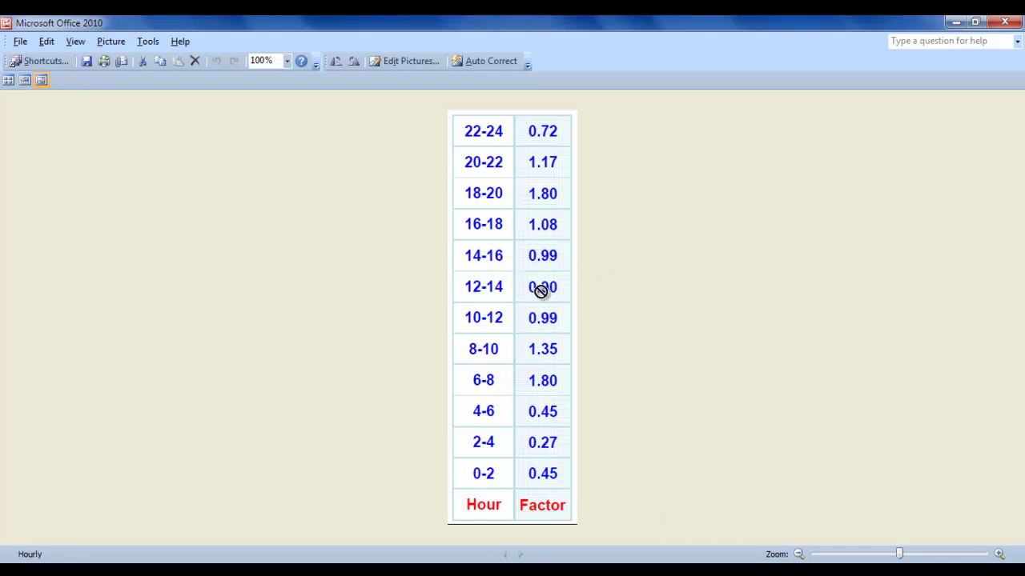
# - Set the starting multiplier to 0.9 and enter 2 hours as the first hourly time
pyautogui.hotkey('alt', 'Tab')
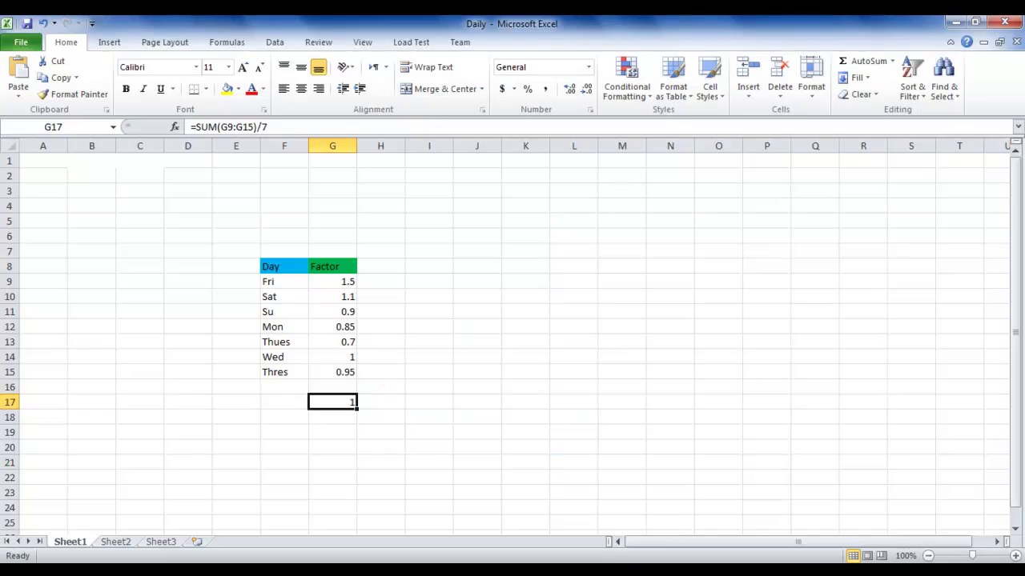
pyautogui.hotkey('alt', 'Tab')
pyautogui.write('0.9')
pyautogui.click(516, 241)
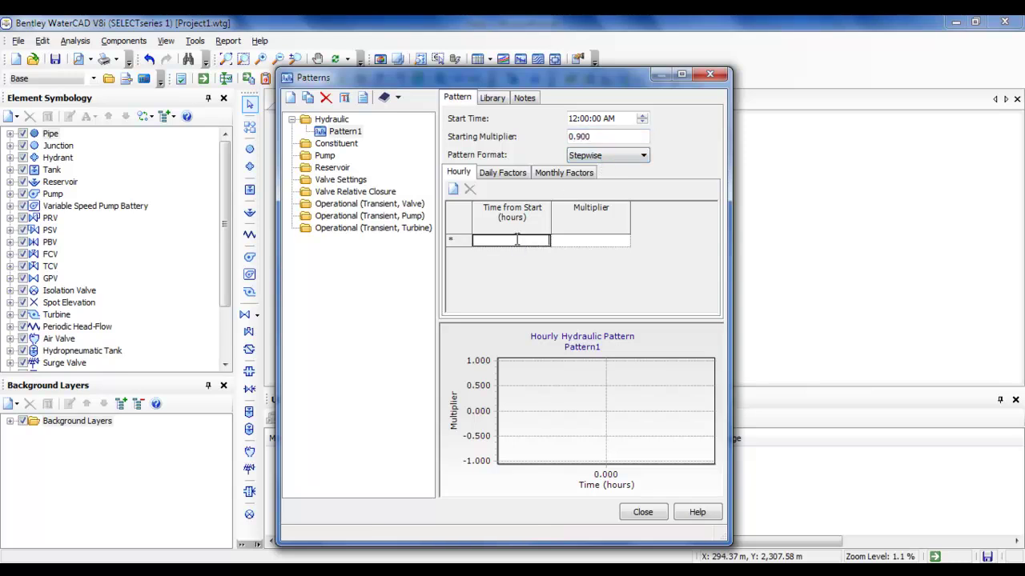
pyautogui.write('2')
pyautogui.click(582, 240)
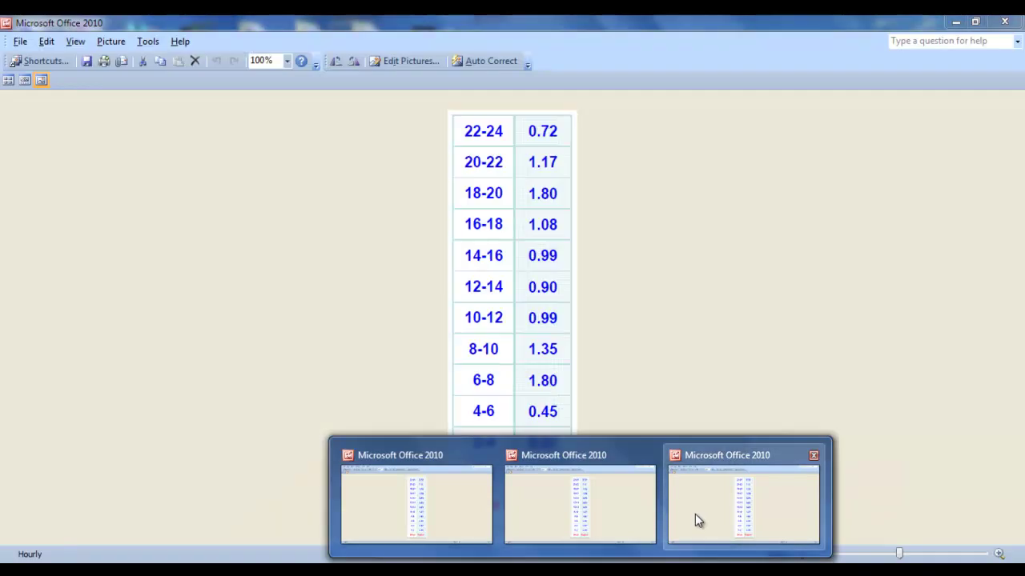
# - Enter a 0.99 multiplier after checking the Hourly picture, then reselect row 1's value
pyautogui.click(695, 514)
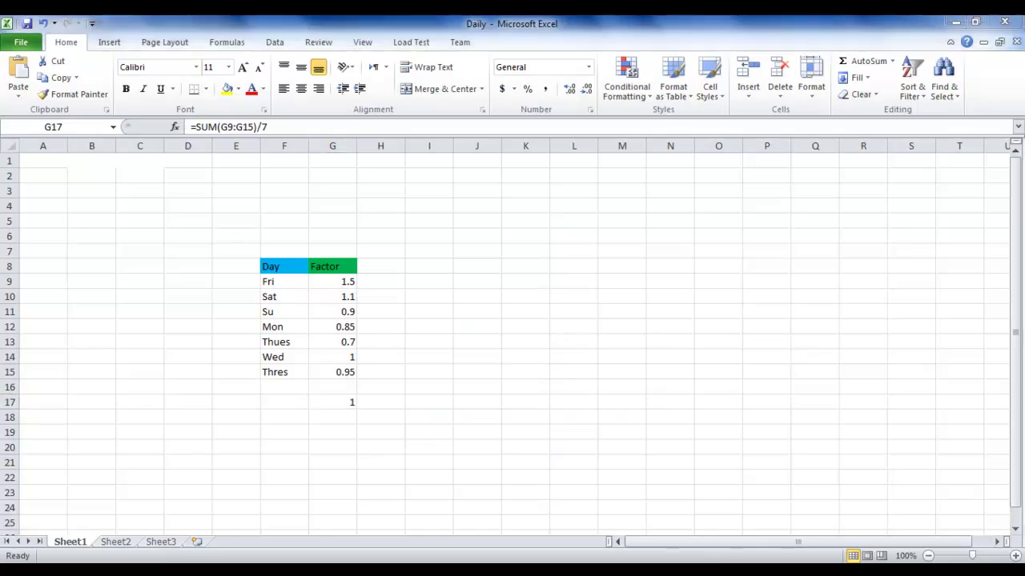
pyautogui.write('0.99')
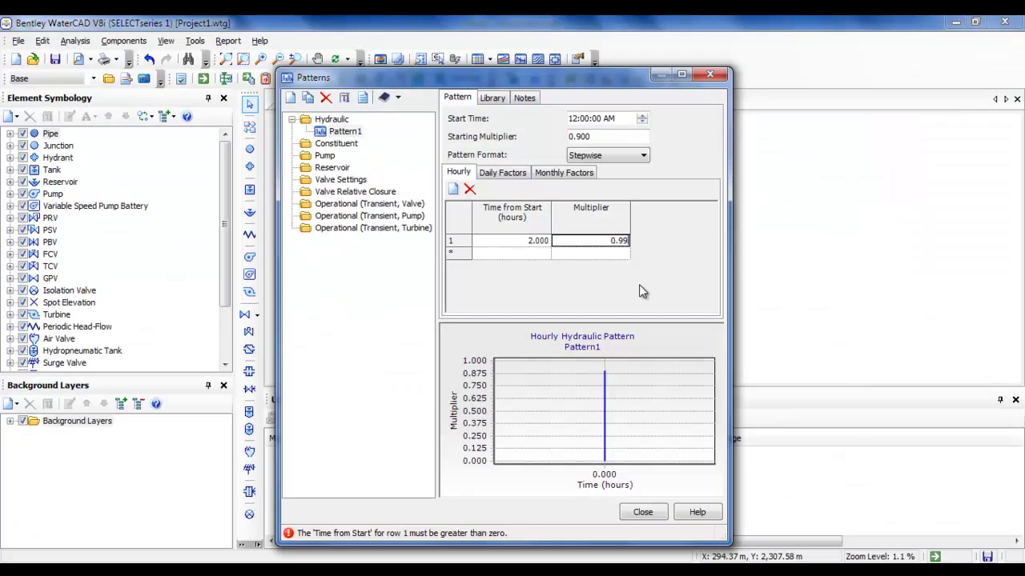
pyautogui.click(544, 253)
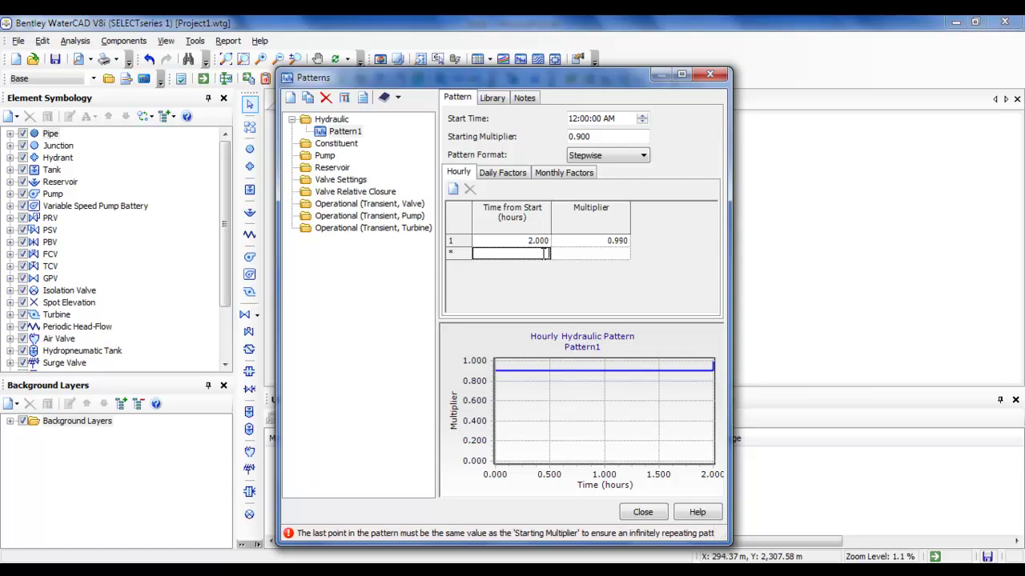
pyautogui.click(590, 254)
pyautogui.click(602, 241)
pyautogui.doubleClick(603, 242)
# - Set the 2-hour multiplier to 0.9 and add a 4-hour row at 0.99
pyautogui.write('0.9')
pyautogui.click(513, 253)
pyautogui.write('4')
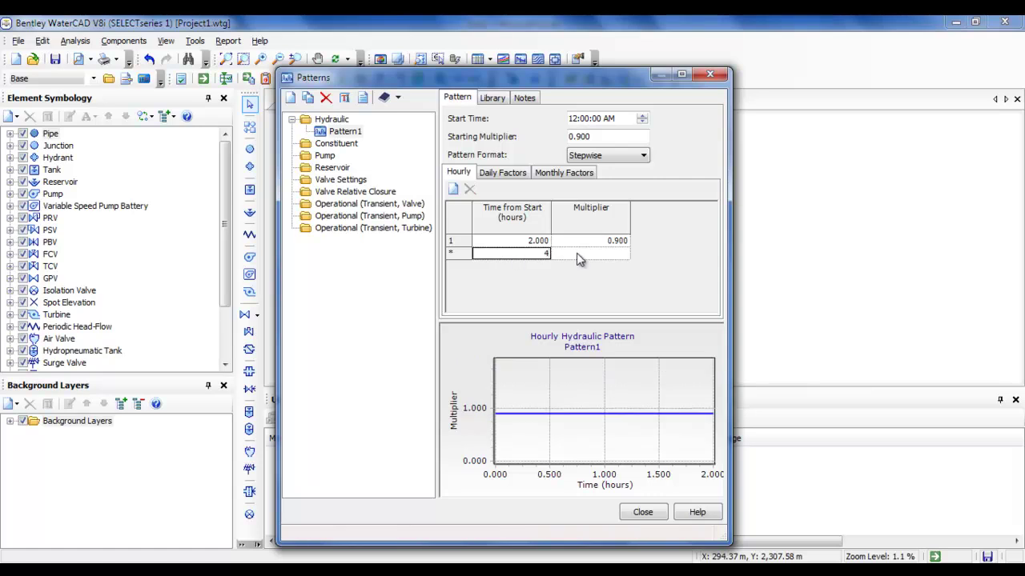
pyautogui.click(576, 253)
pyautogui.write('0.99')
pyautogui.click(593, 243)
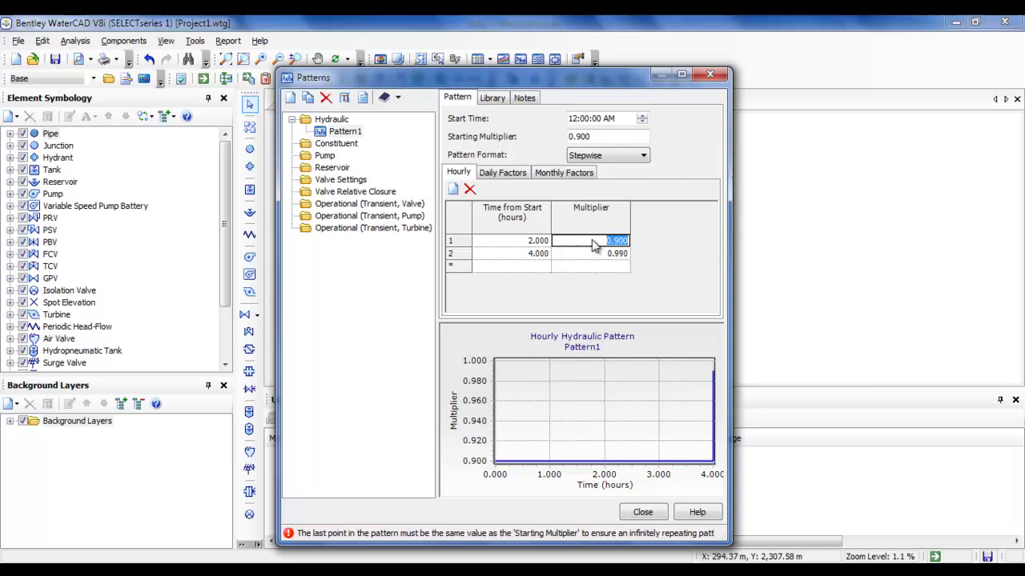
# - Change the pattern start time to 12:00 PM
pyautogui.click(609, 119)
pyautogui.click(642, 116)
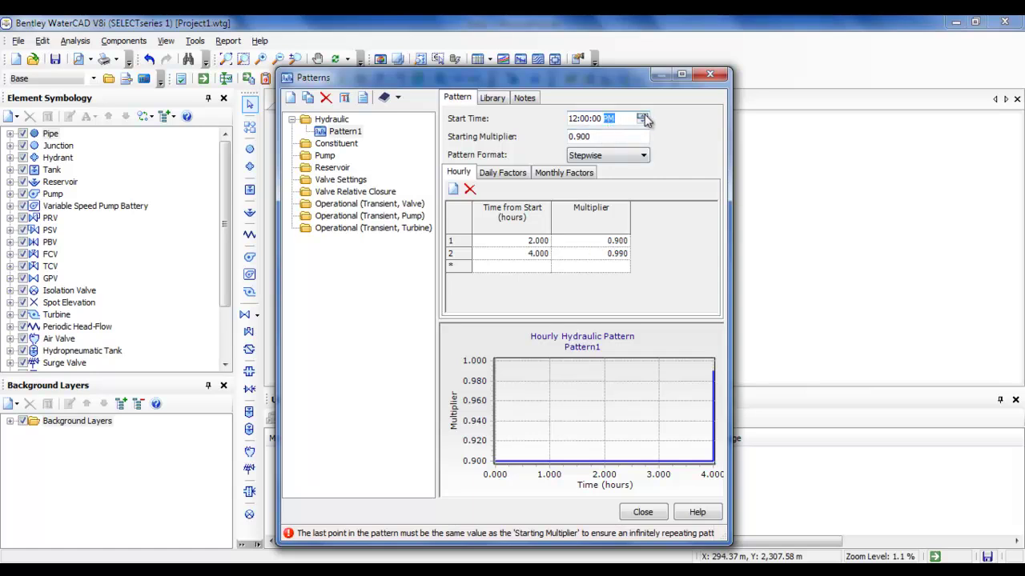
pyautogui.click(585, 266)
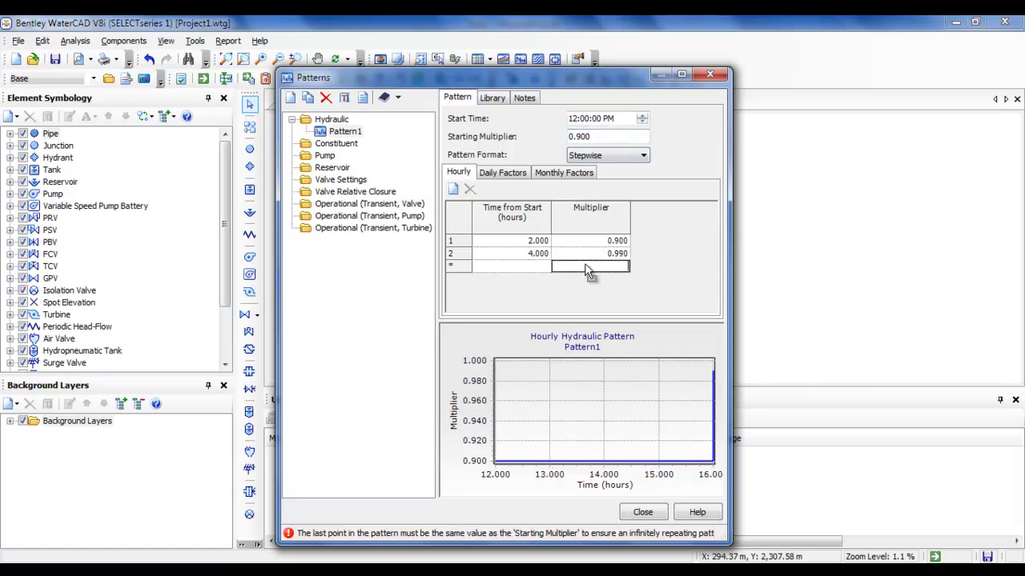
pyautogui.click(608, 118)
# - Change the 2-hour multiplier to 0.990 so both rows read 0.990, checking the references
pyautogui.click(604, 255)
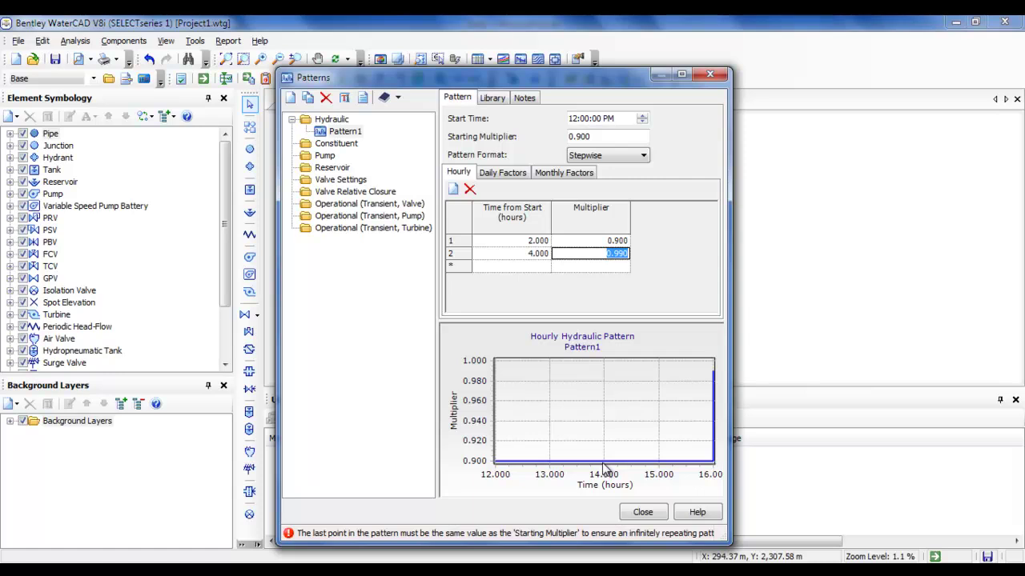
pyautogui.click(617, 241)
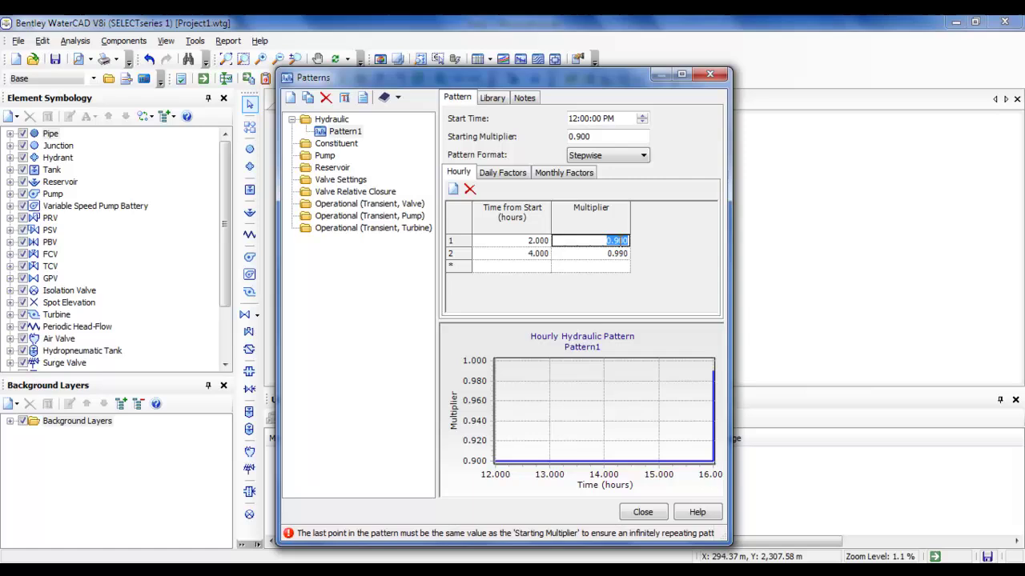
pyautogui.click(622, 242)
pyautogui.write('90')
pyautogui.click(607, 254)
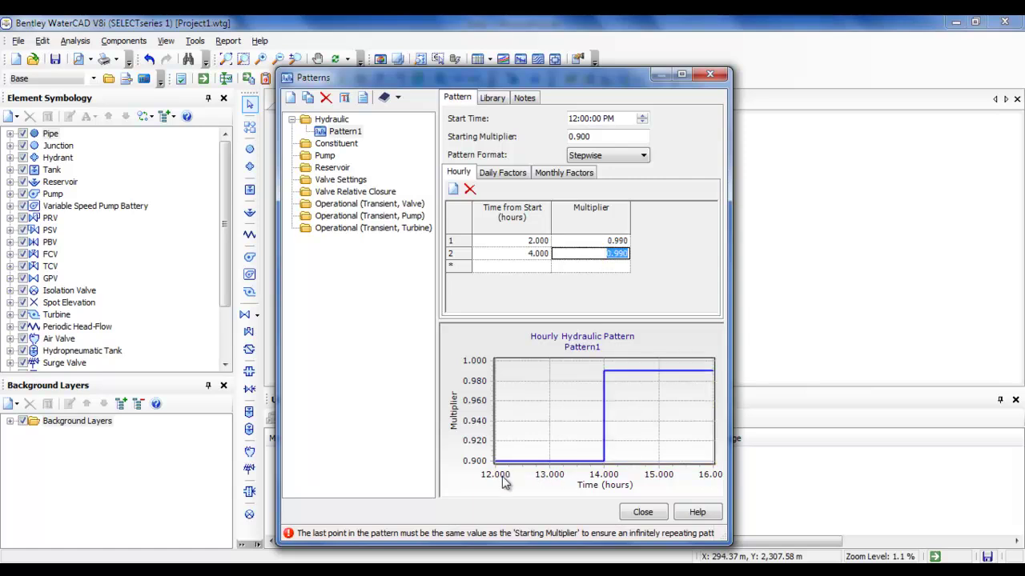
pyautogui.click(531, 481)
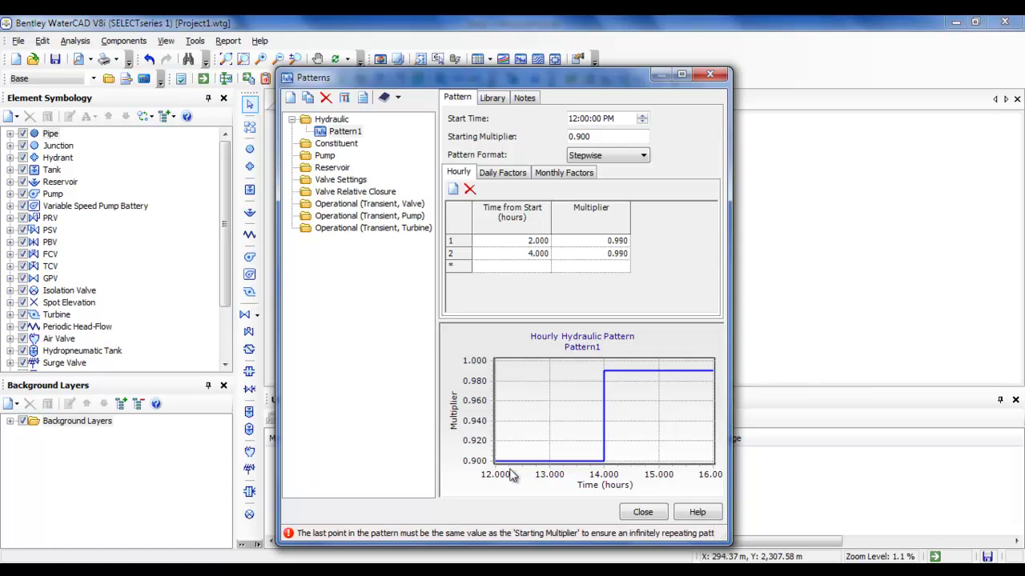
pyautogui.click(782, 463)
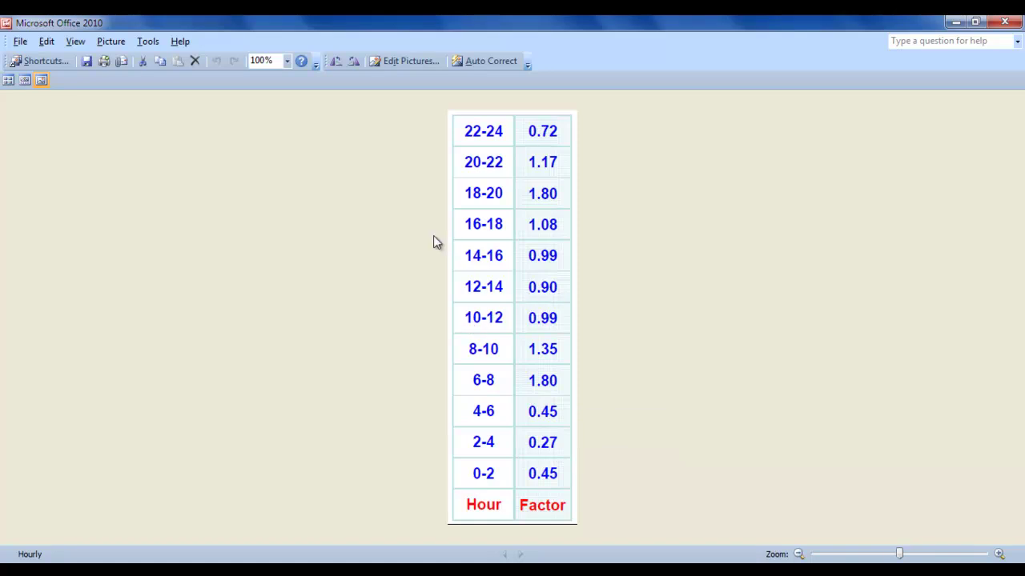
pyautogui.hotkey('alt', 'Tab')
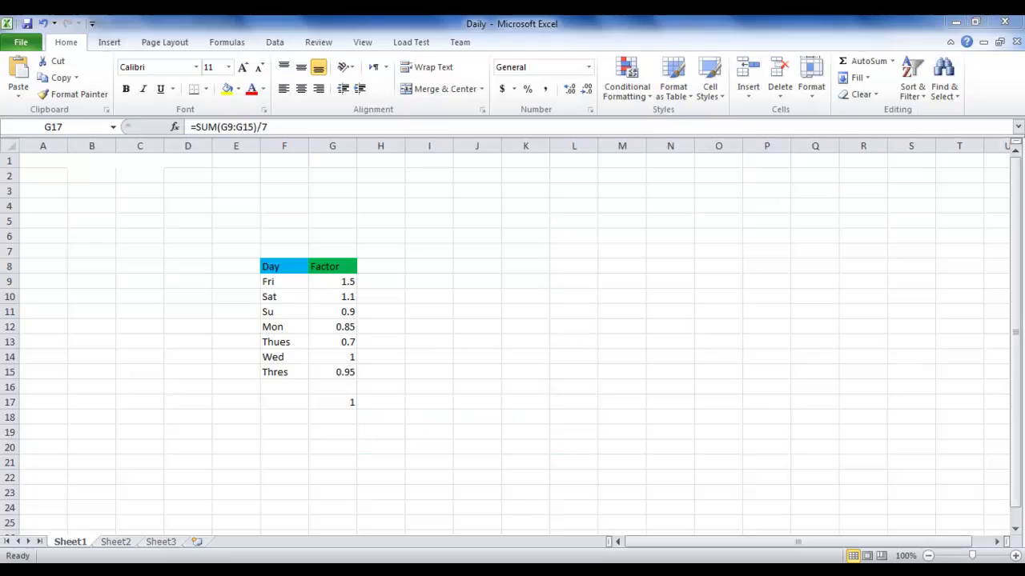
pyautogui.hotkey('alt', 'Tab')
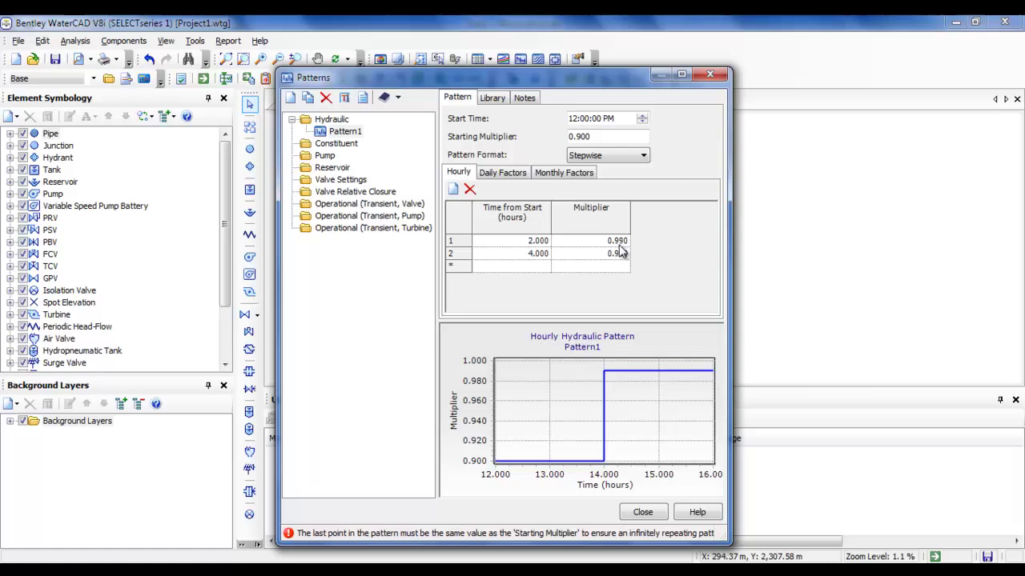
# - Correct row 2's multiplier to 1.080 and add a 6-hour row
pyautogui.click(582, 256)
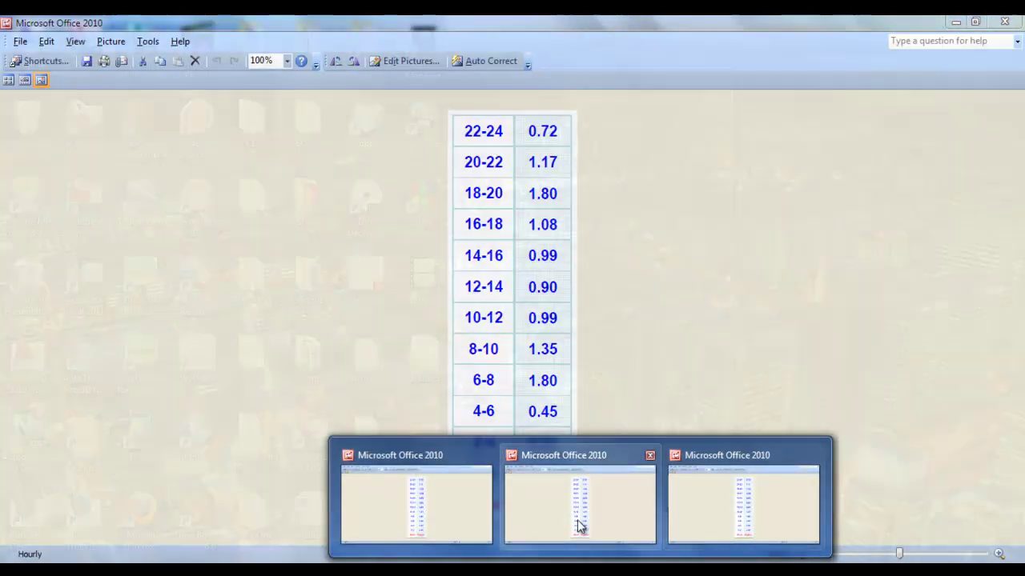
pyautogui.click(579, 522)
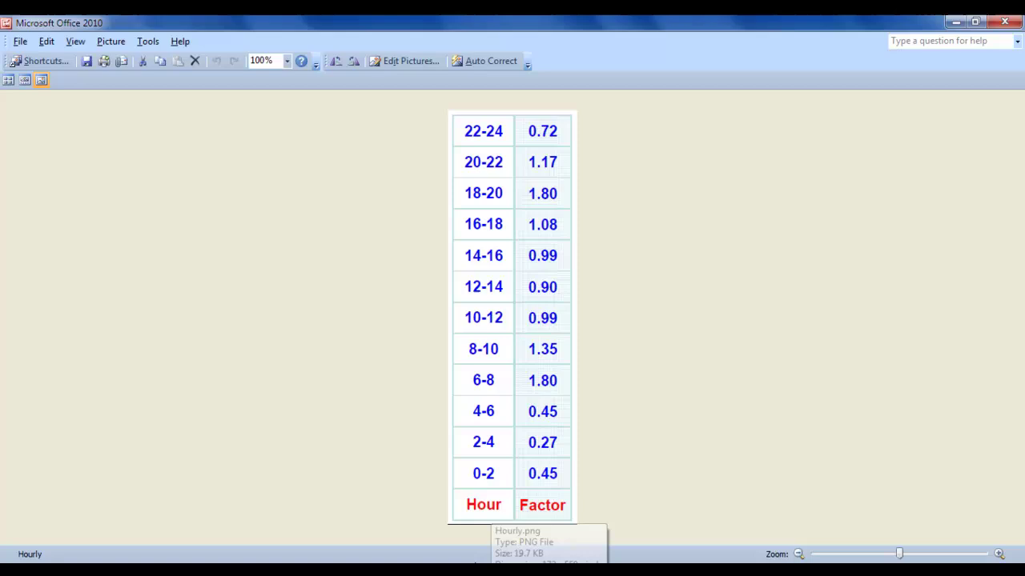
pyautogui.click(480, 570)
pyautogui.write('1.08')
pyautogui.press('Tab')
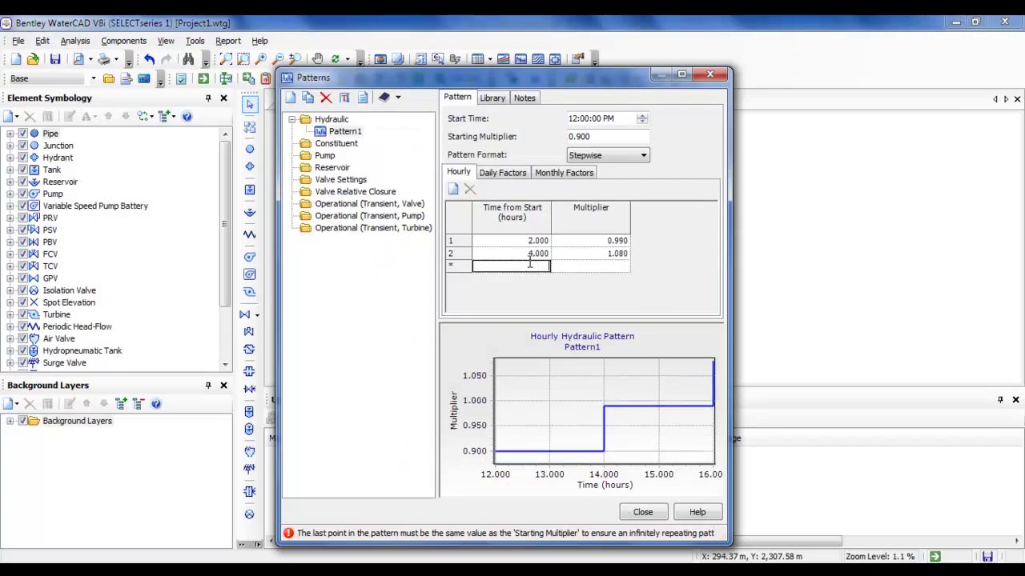
pyautogui.write('6')
pyautogui.press('Tab')
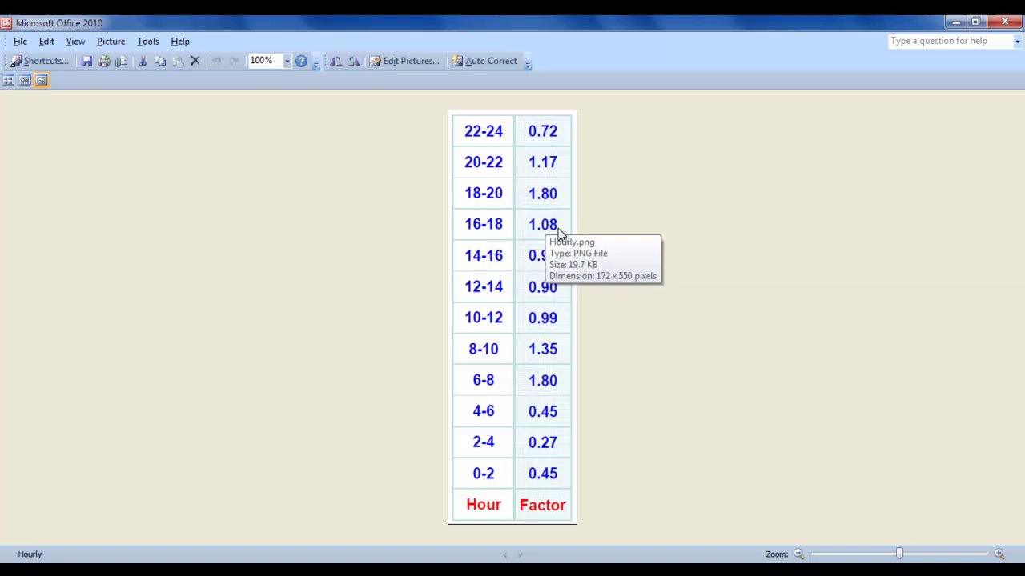
# - Enter 1.5 as the 6-hour multiplier and add an 8-hour row
pyautogui.click(460, 557)
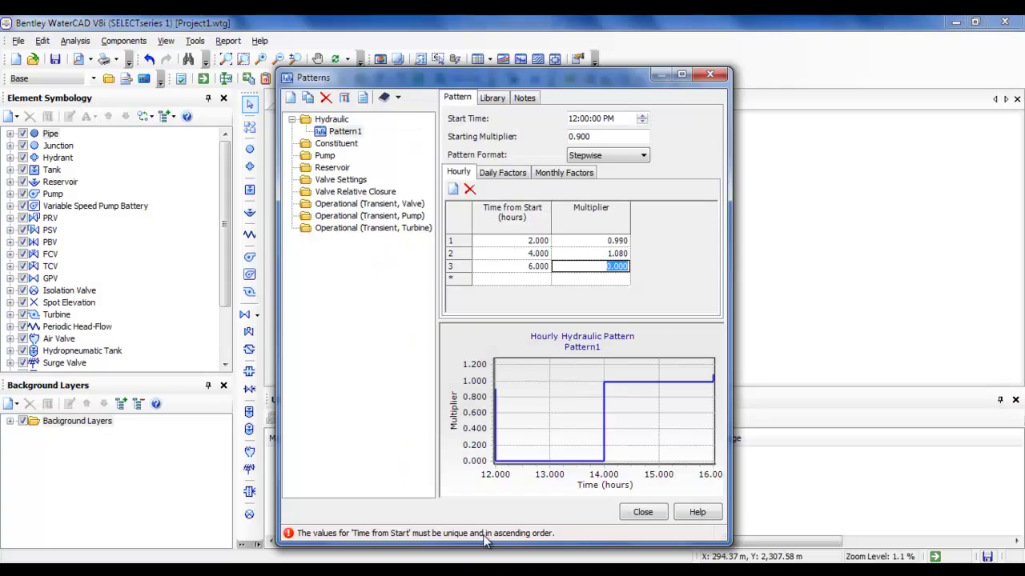
pyautogui.write('1.5')
pyautogui.press('BackSpace')
pyautogui.write('8')
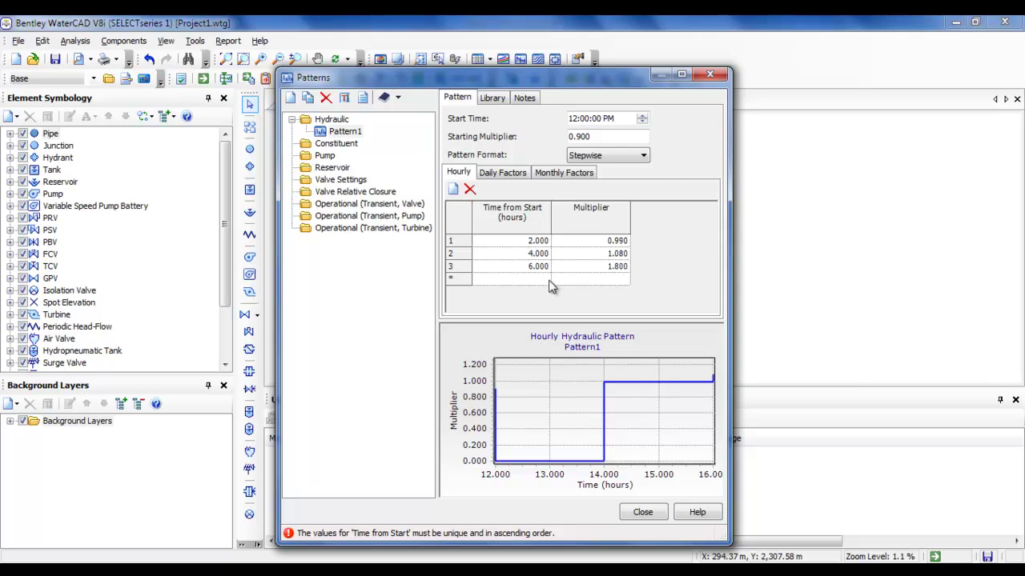
pyautogui.click(550, 280)
pyautogui.click(567, 281)
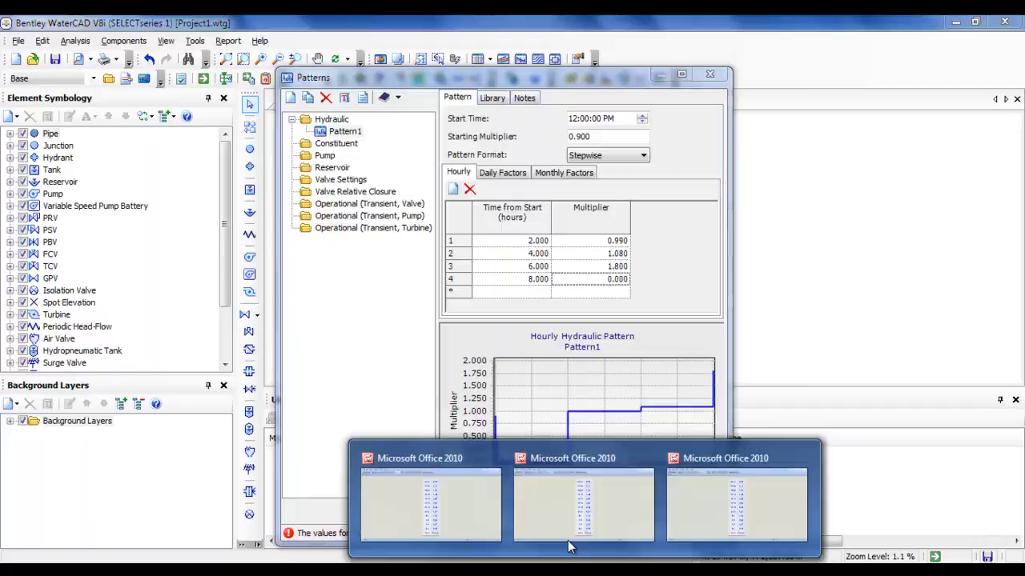
# - Give the 8-hour row a 1.170 multiplier and add a 10-hour row
pyautogui.click(573, 513)
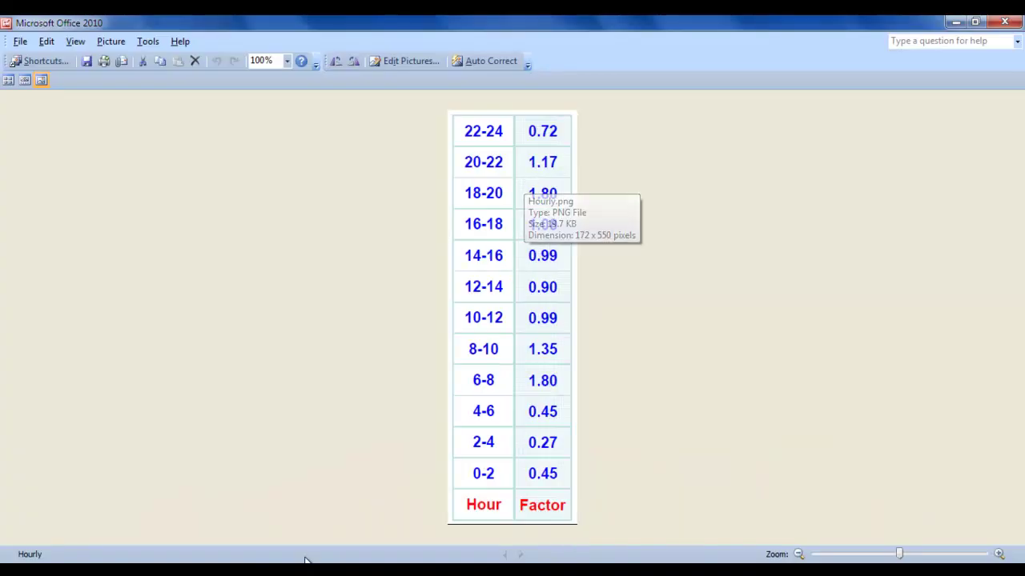
pyautogui.hotkey('alt', 'Tab')
pyautogui.write('1.17')
pyautogui.press('Tab')
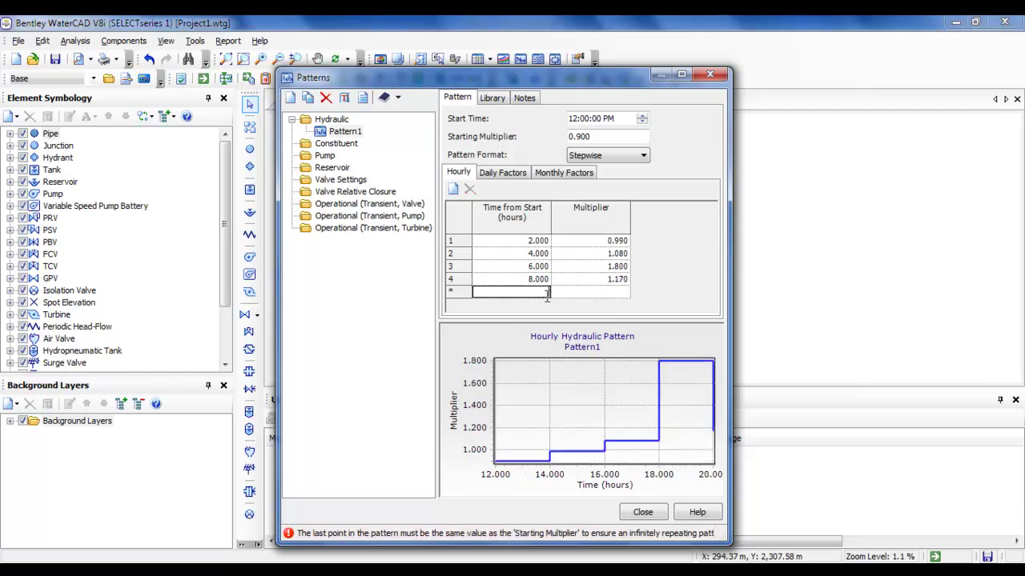
pyautogui.write('10')
pyautogui.press('Tab')
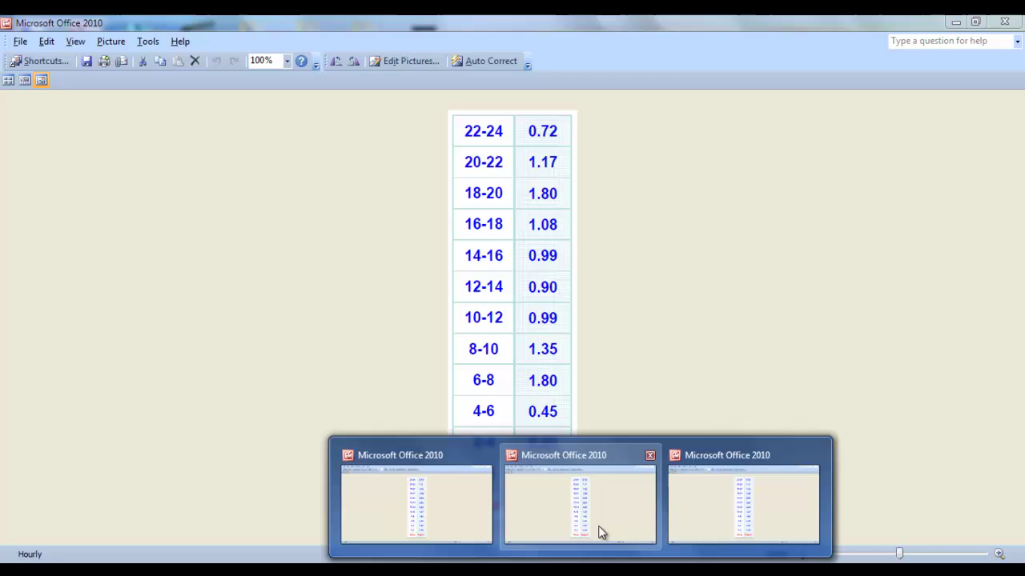
# - Give the 10-hour row a 0.720 multiplier and add a 12-hour row
pyautogui.click(602, 532)
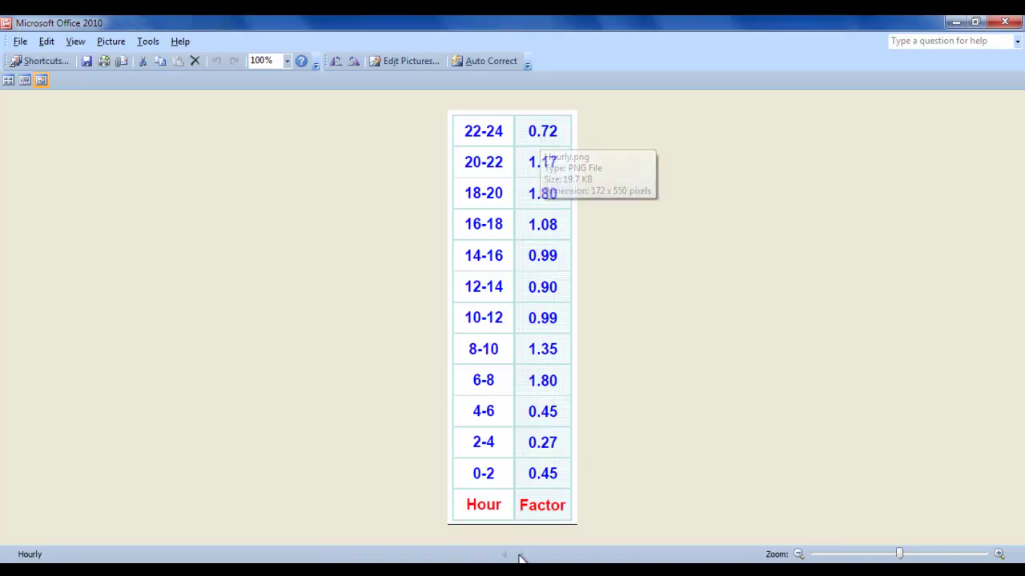
pyautogui.hotkey('alt', 'Tab')
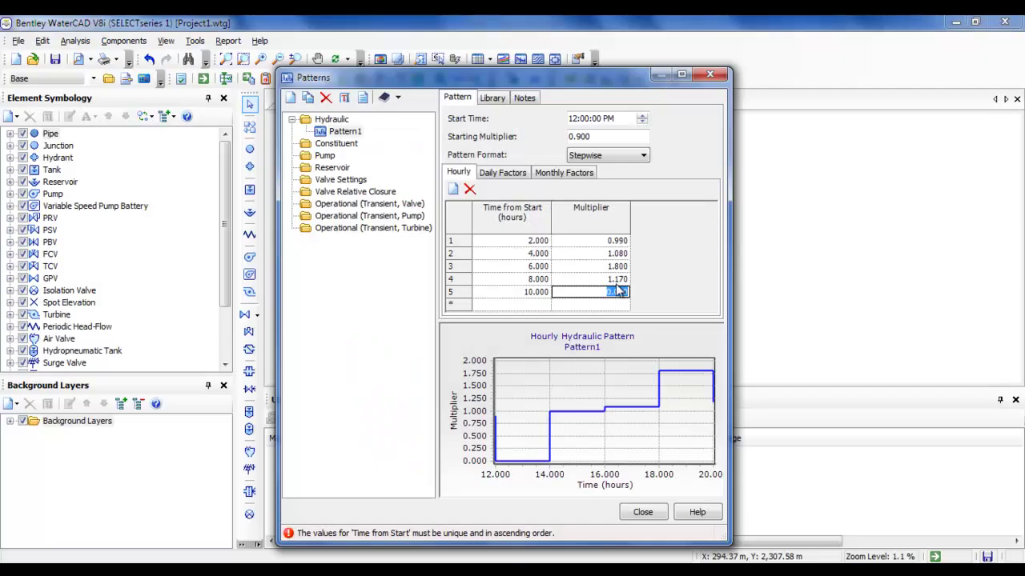
pyautogui.write('0.72')
pyautogui.press('Return')
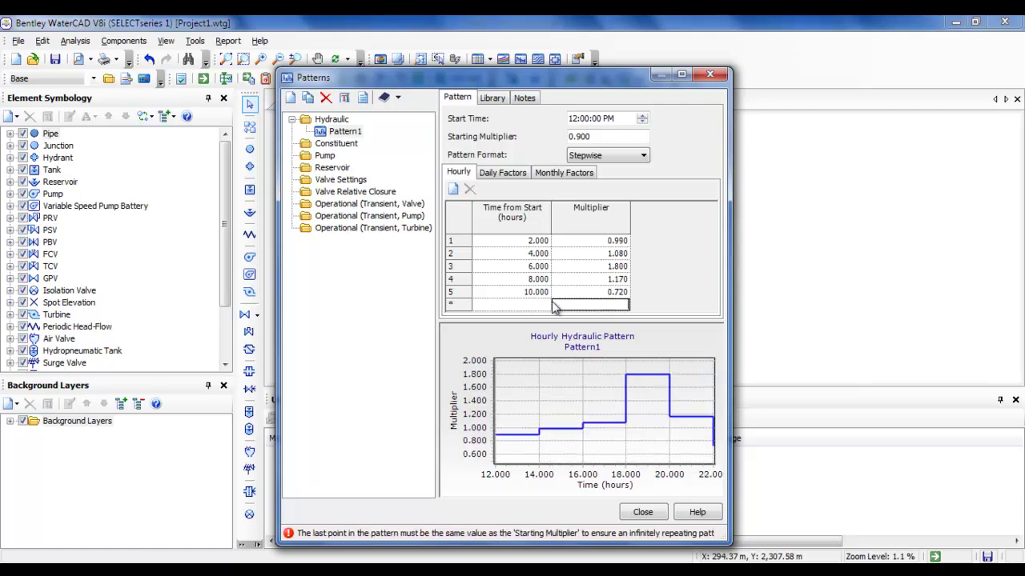
pyautogui.click(541, 302)
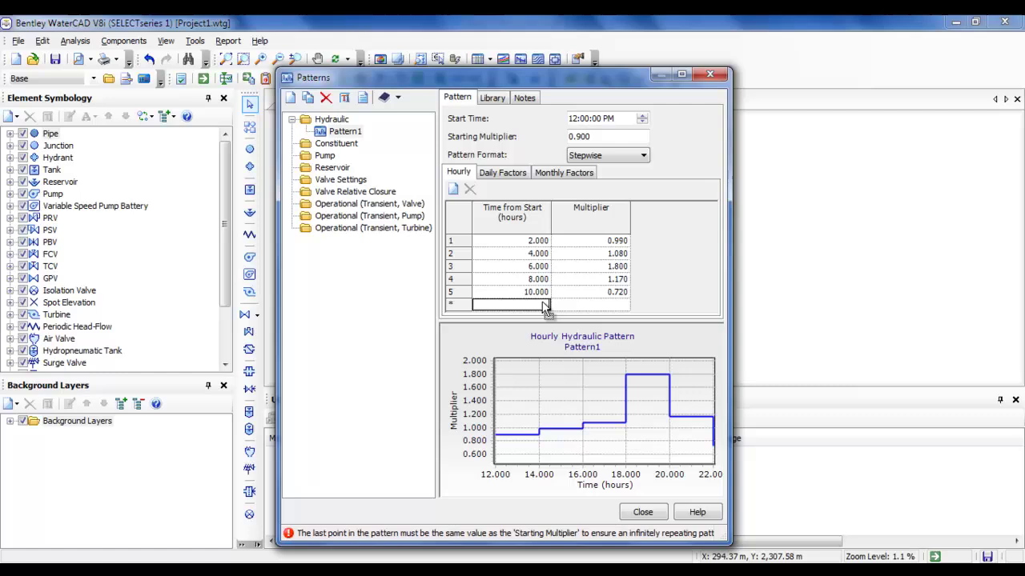
pyautogui.write('12')
pyautogui.press('Tab')
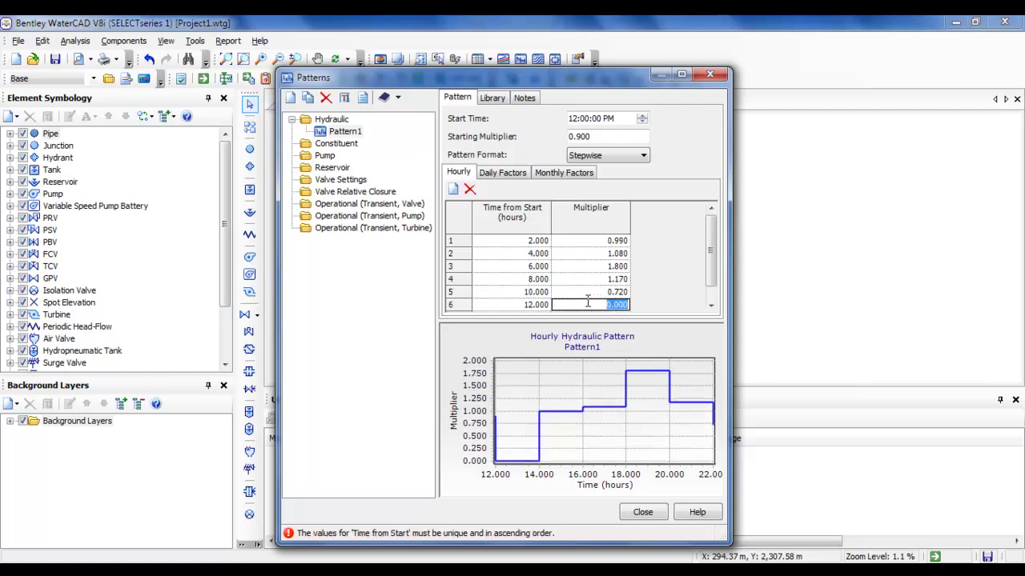
# - Give the 12-hour row a 0.450 multiplier and add a 14-hour row
pyautogui.click(549, 541)
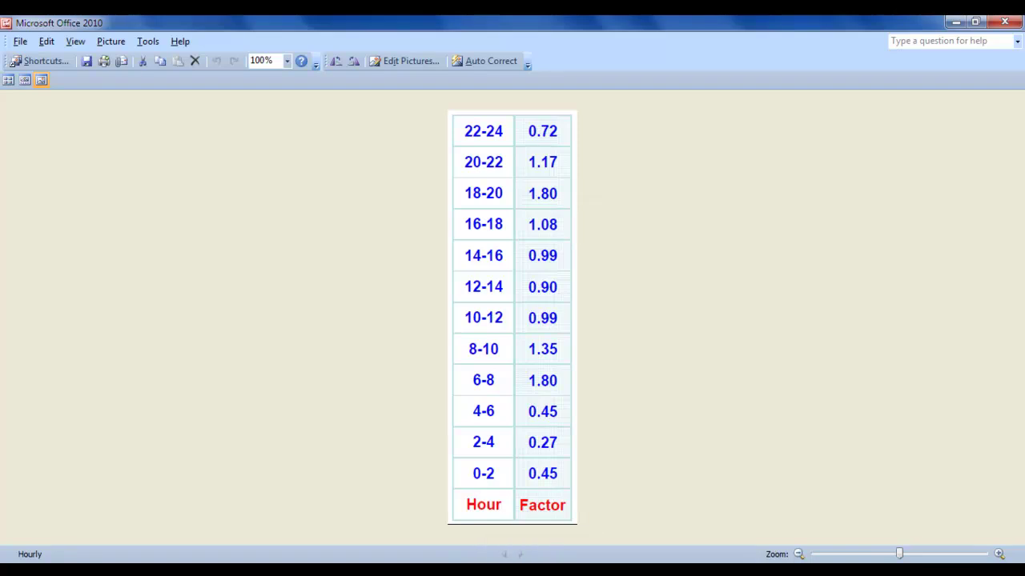
pyautogui.hotkey('alt', 'Tab')
pyautogui.write('0.45')
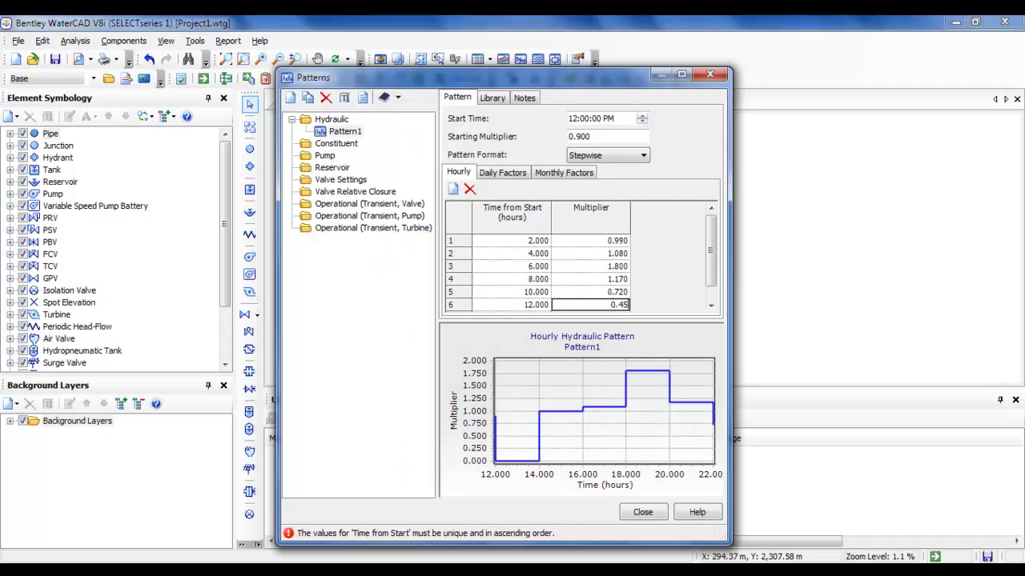
pyautogui.scroll(-1, 709, 252)
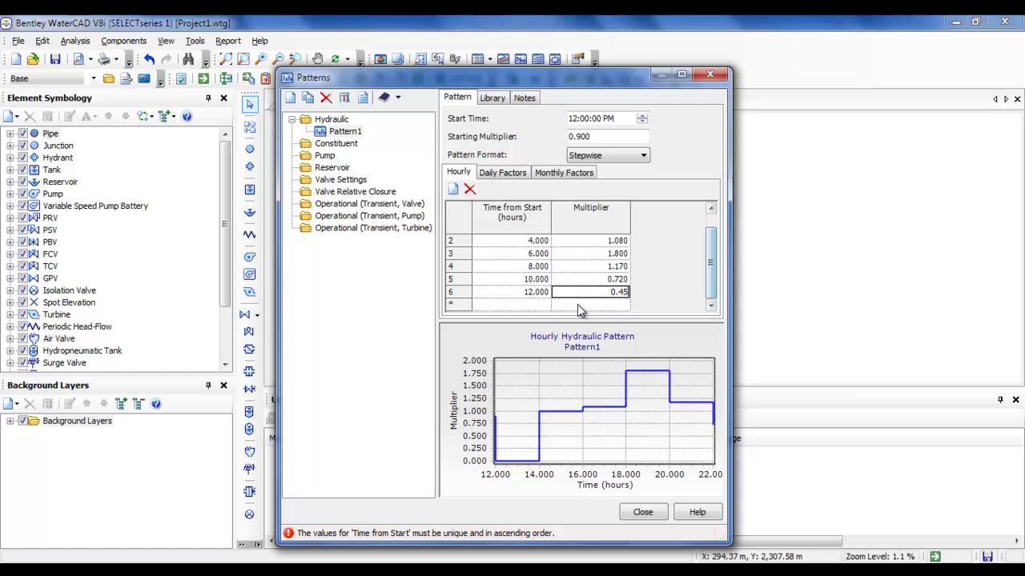
pyautogui.click(549, 305)
pyautogui.write('14')
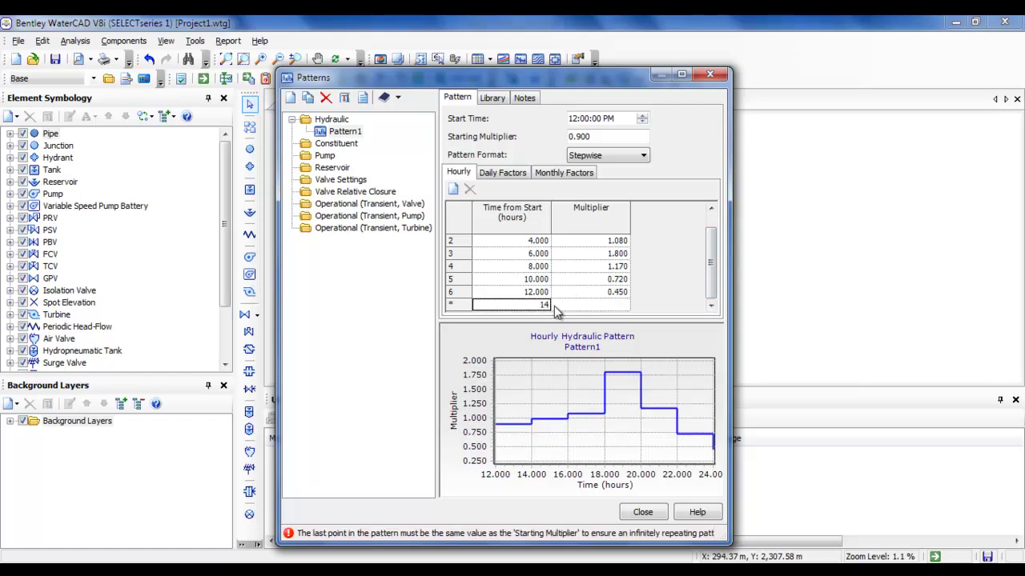
pyautogui.press('Tab')
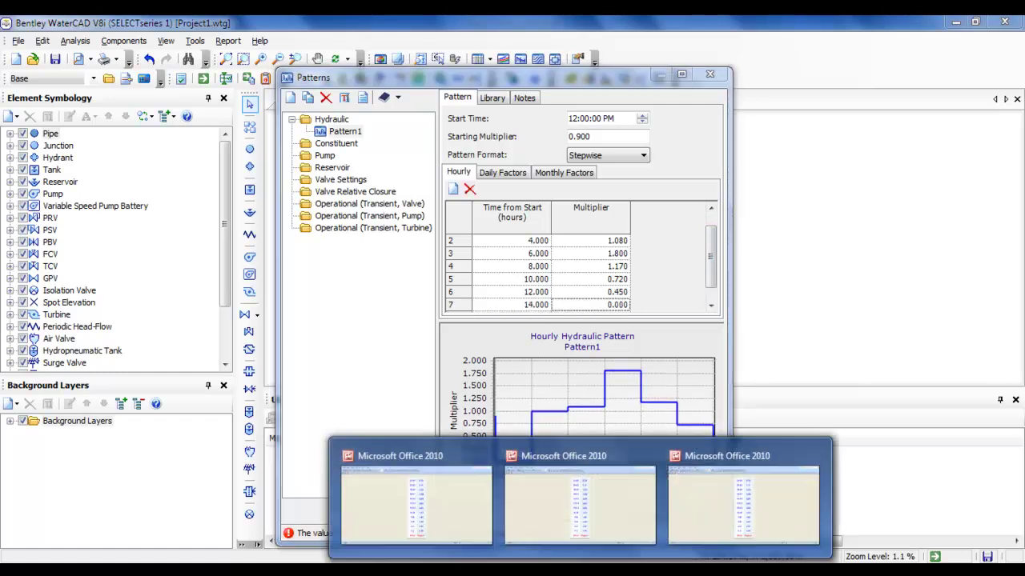
# - Enter the 14-hour multiplier and add a 16-hour row
pyautogui.click(578, 522)
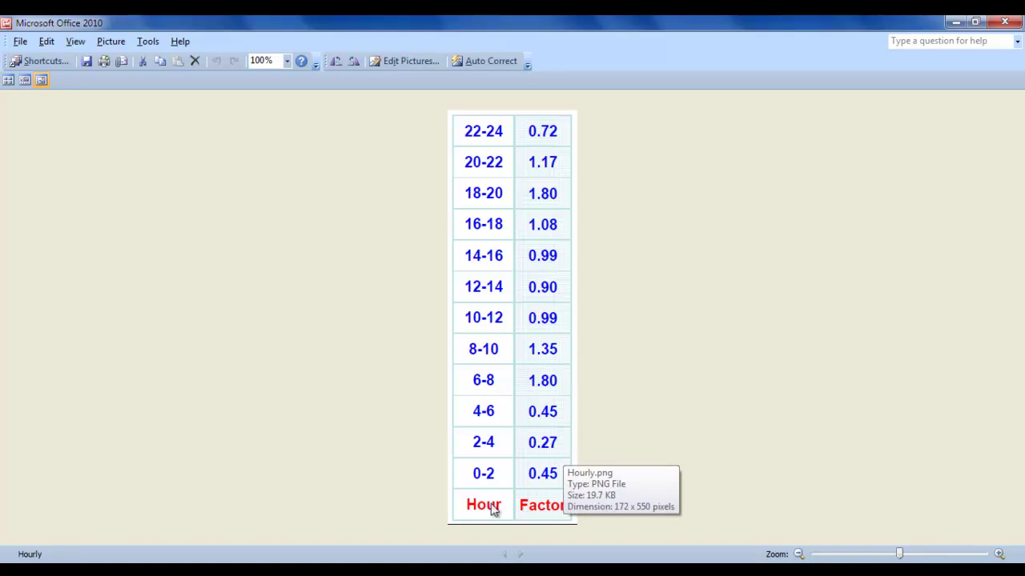
pyautogui.click(434, 559)
pyautogui.write('0.27')
pyautogui.moveTo(713, 257); pyautogui.dragTo(713, 269)
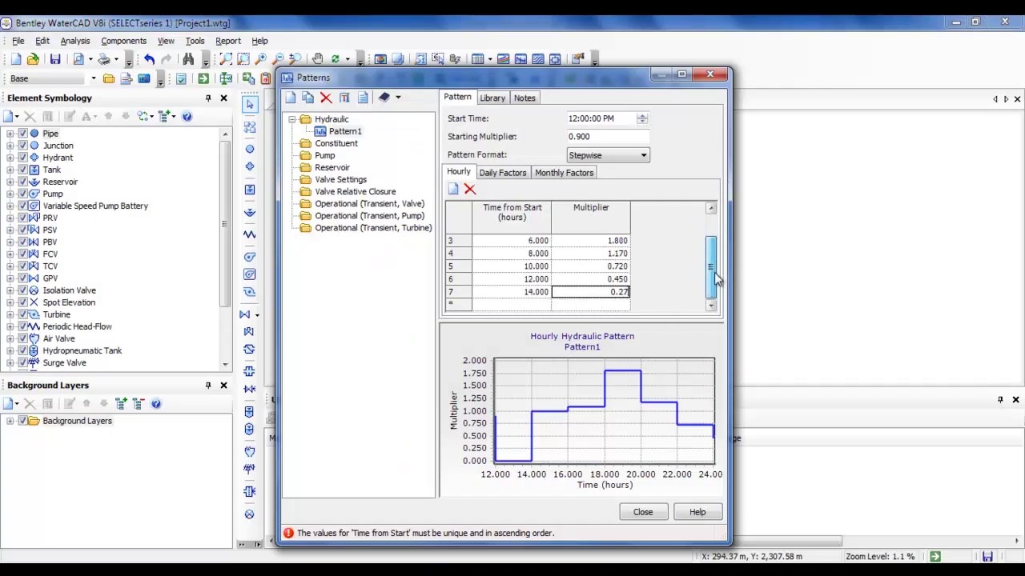
pyautogui.click(548, 304)
pyautogui.press('Tab')
# - Give the 16-hour row a 0.450 multiplier and add an 18-hour row
pyautogui.hotkey('alt', 'Tab')
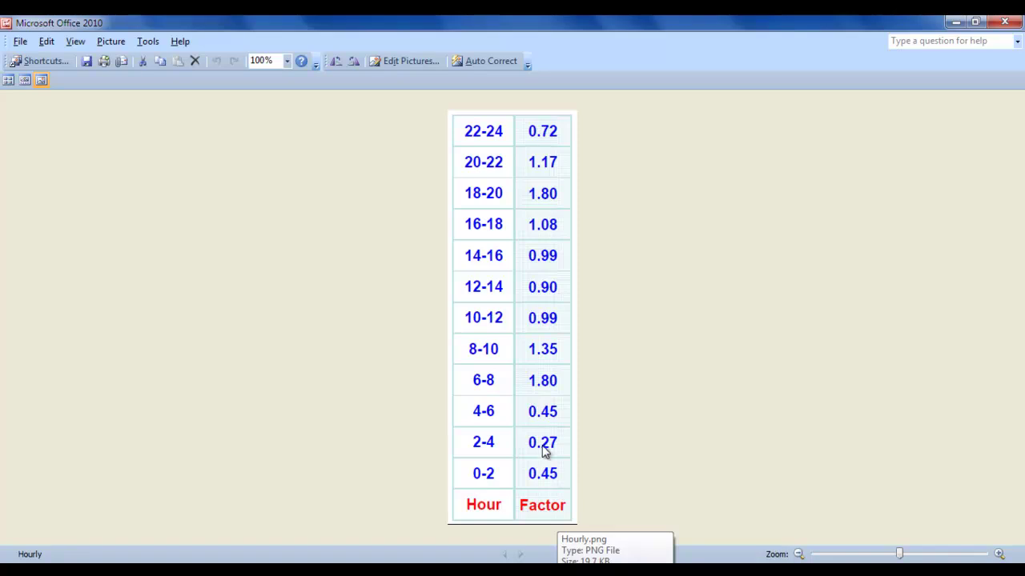
pyautogui.hotkey('alt', 'Tab')
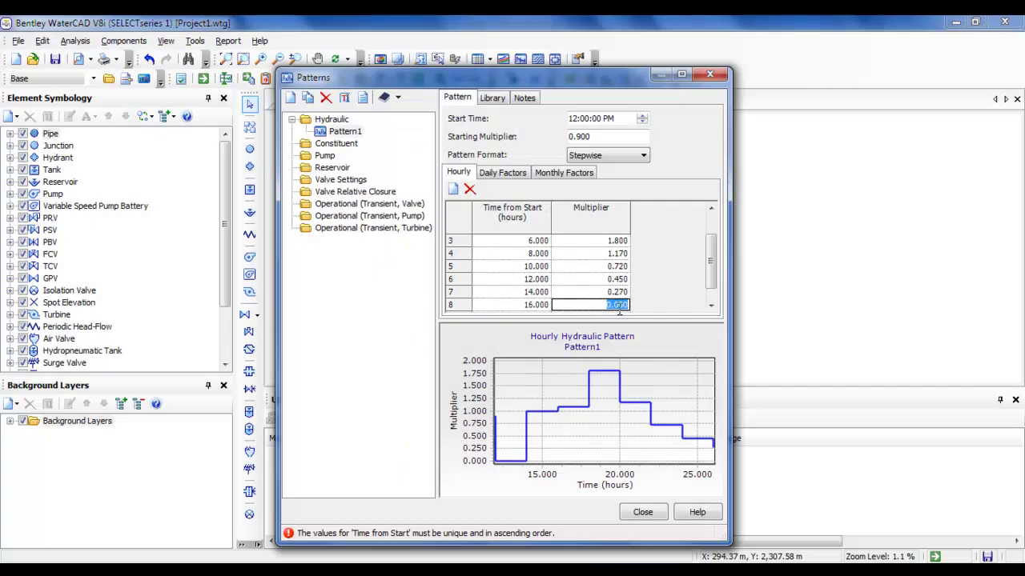
pyautogui.click(619, 309)
pyautogui.write('0.45')
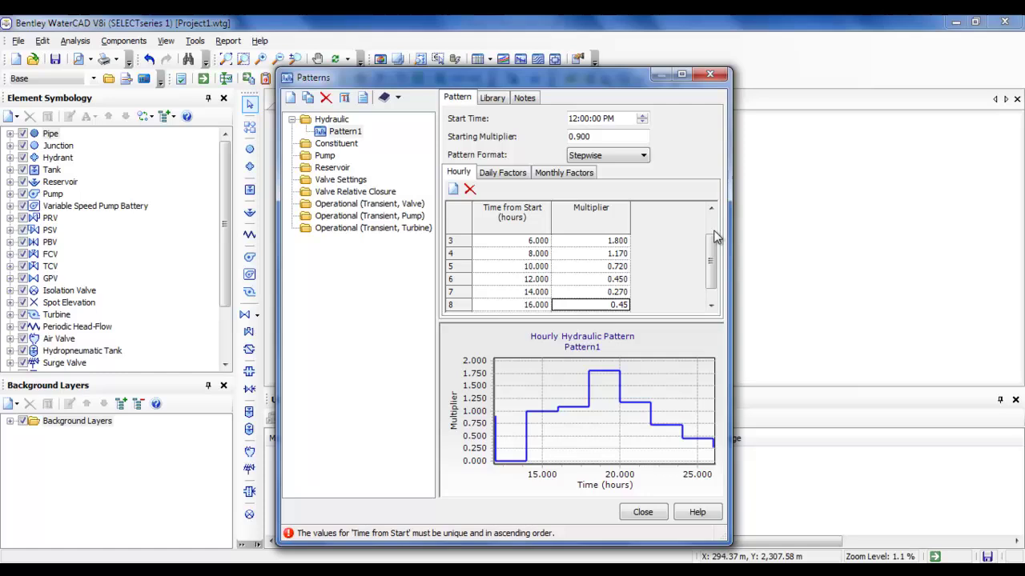
pyautogui.moveTo(710, 260); pyautogui.dragTo(710, 274)
pyautogui.click(542, 305)
pyautogui.write('18')
pyautogui.click(603, 305)
# - Enter 1.8 as the 18-hour multiplier, checked against the factor table
pyautogui.hotkey('alt', 'Tab')
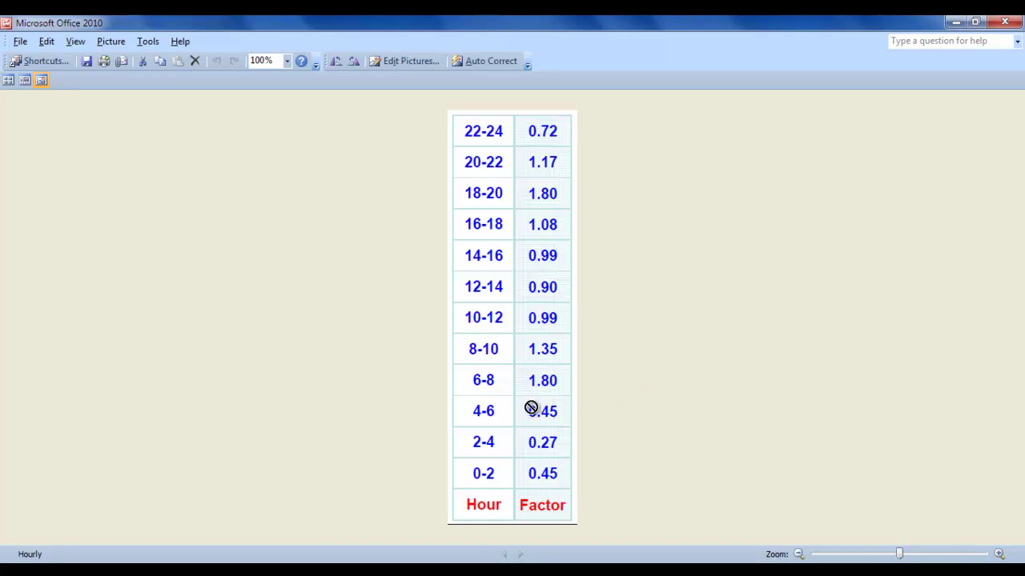
pyautogui.hotkey('alt', 'Tab')
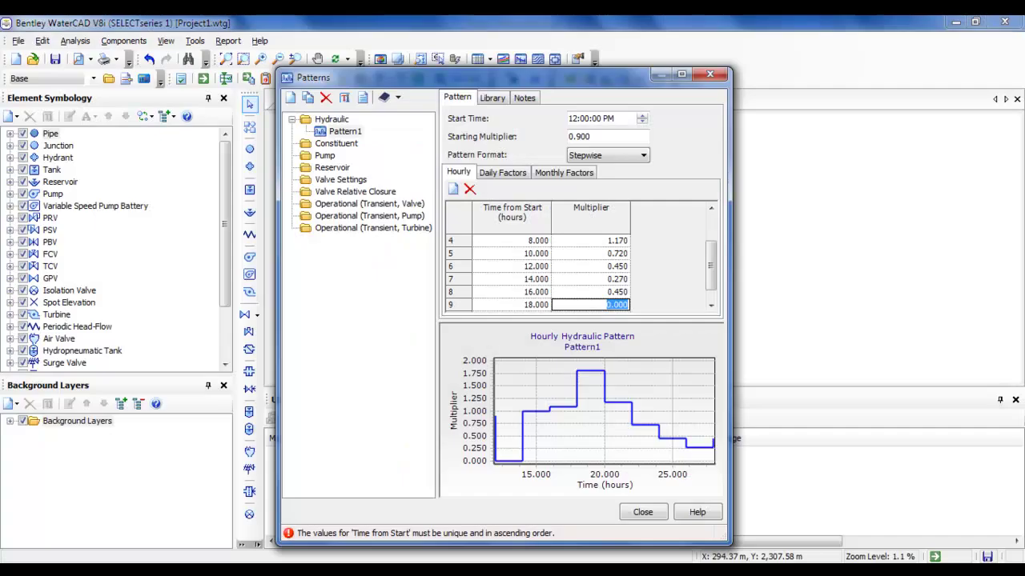
pyautogui.write('1.8')
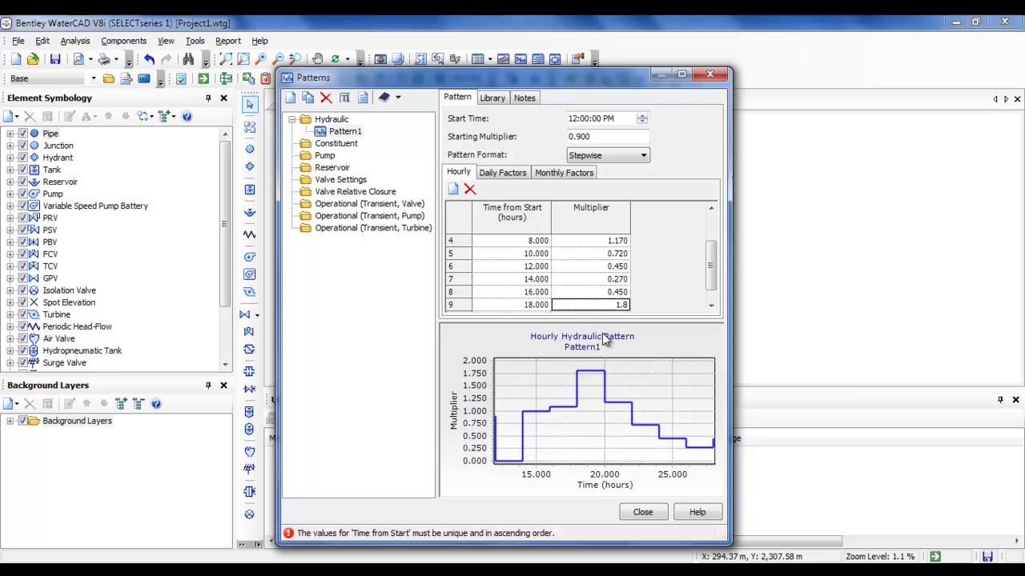
pyautogui.click(710, 305)
# - Add a 20-hour row with a 1.35 multiplier
pyautogui.click(532, 307)
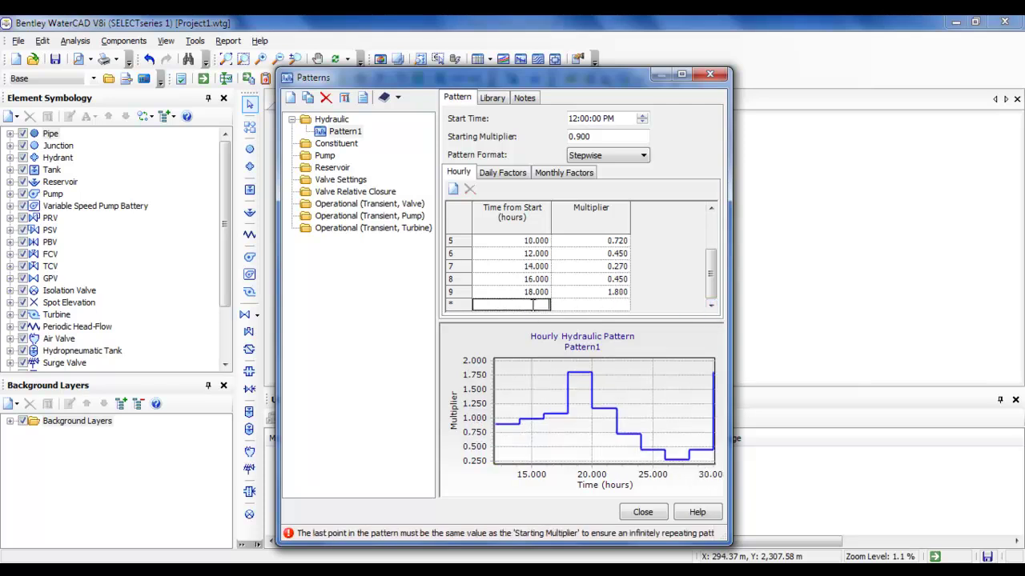
pyautogui.write('20')
pyautogui.press('Tab')
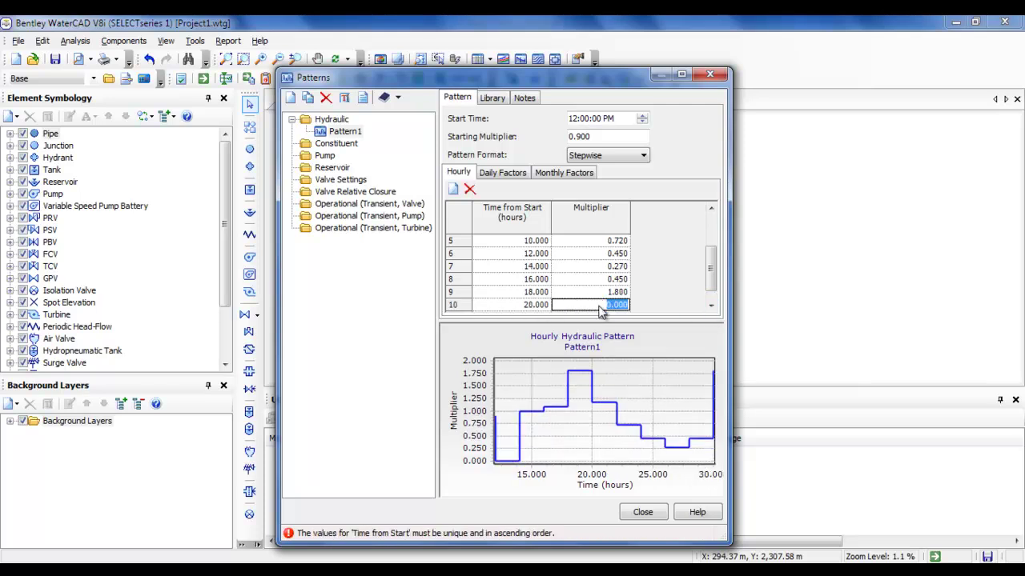
pyautogui.click(611, 525)
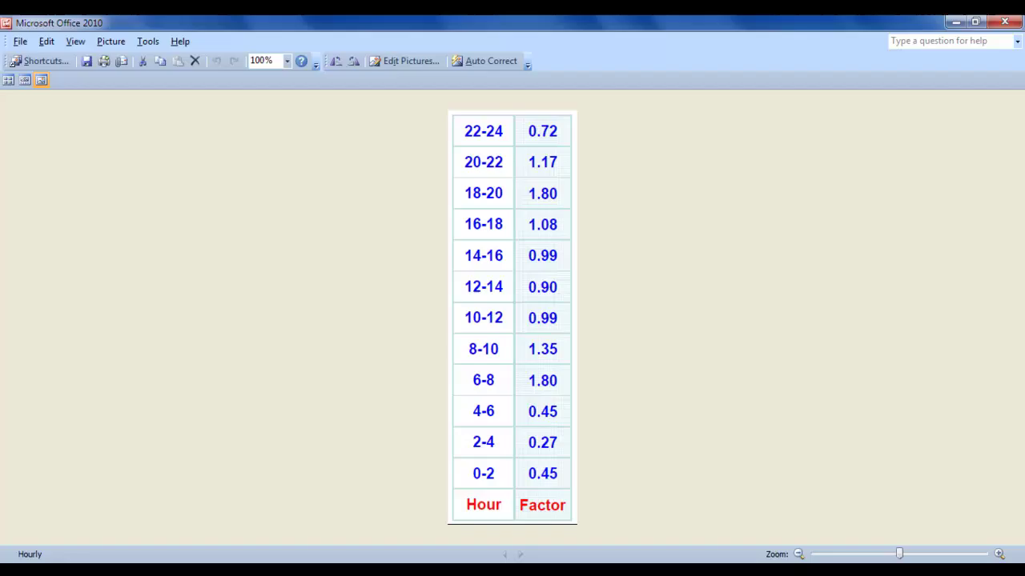
pyautogui.click(481, 561)
pyautogui.write('1.35')
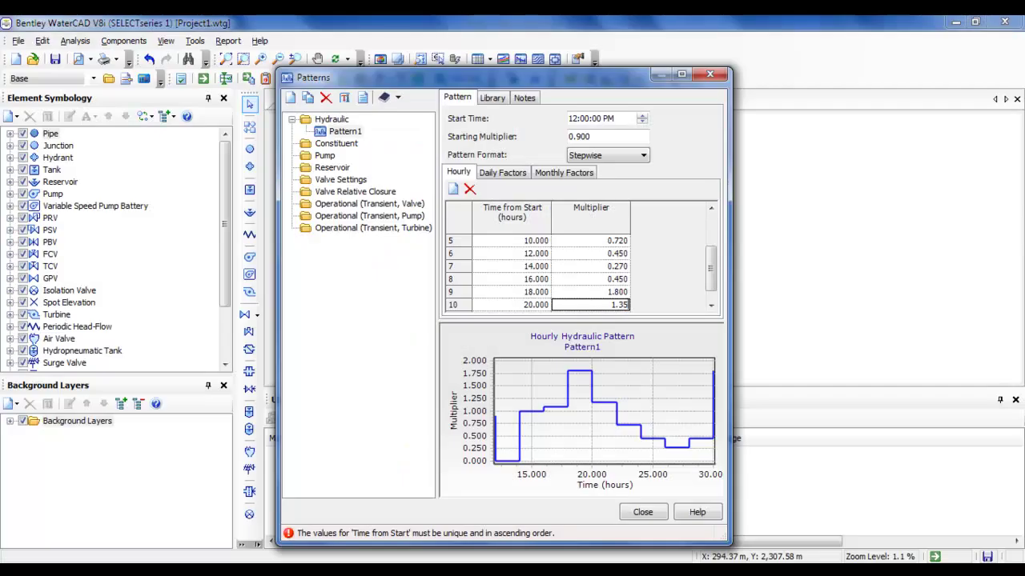
pyautogui.click(711, 305)
# - Add a 22-hour row with a 0.99 multiplier
pyautogui.click(549, 305)
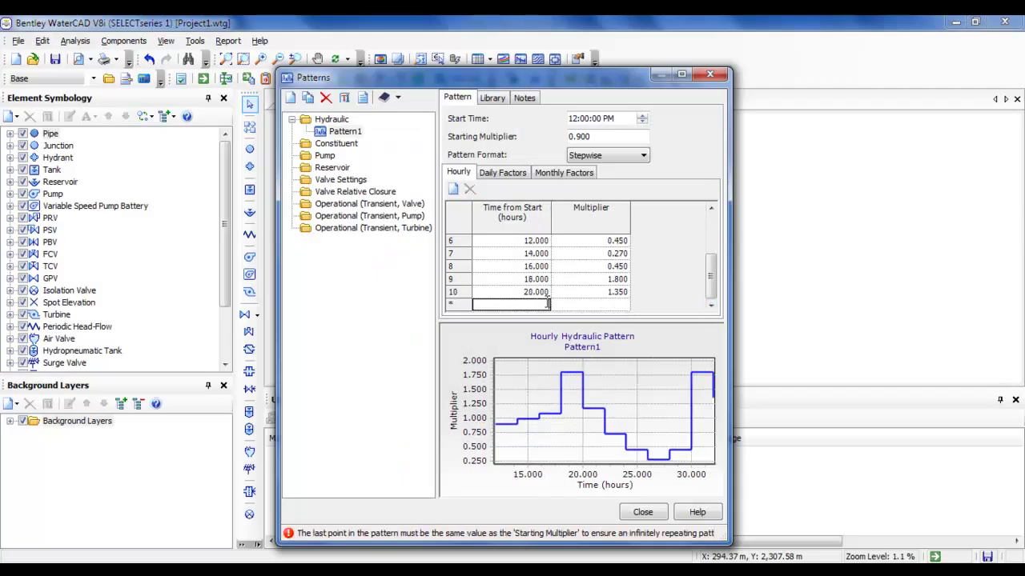
pyautogui.write('22')
pyautogui.press('Tab')
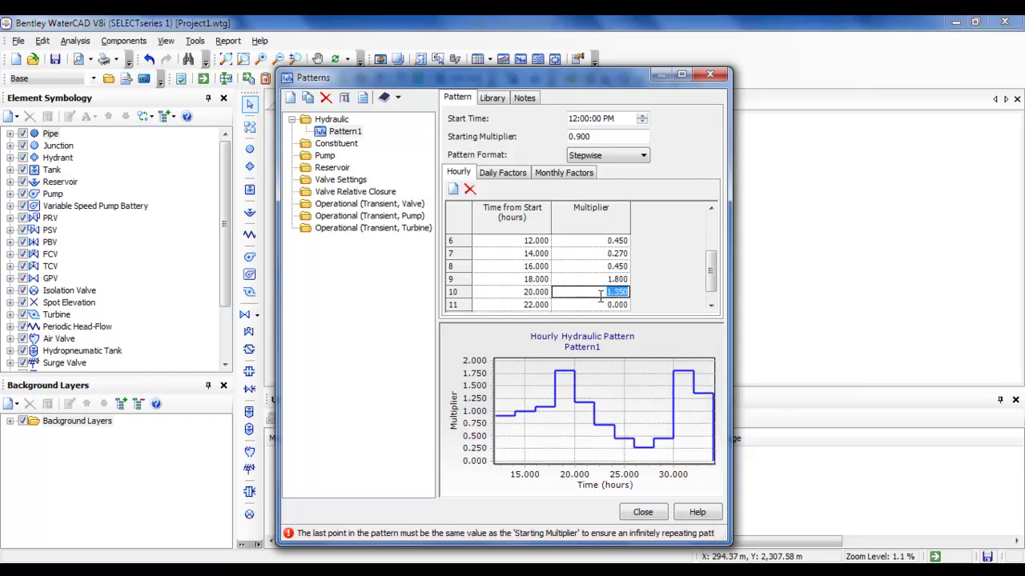
pyautogui.click(583, 505)
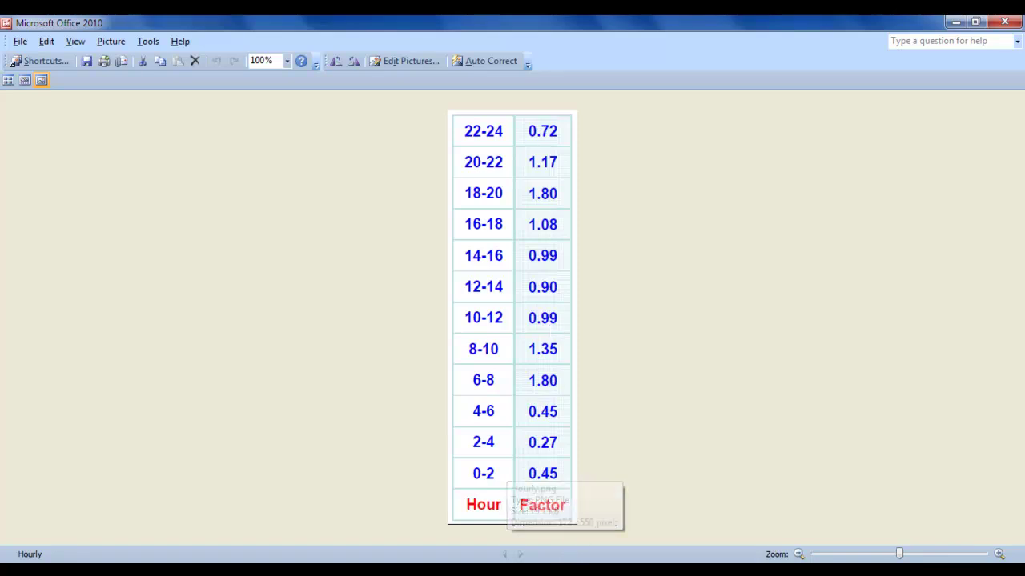
pyautogui.hotkey('alt', 'Tab')
pyautogui.write('0.9')
pyautogui.click(710, 305)
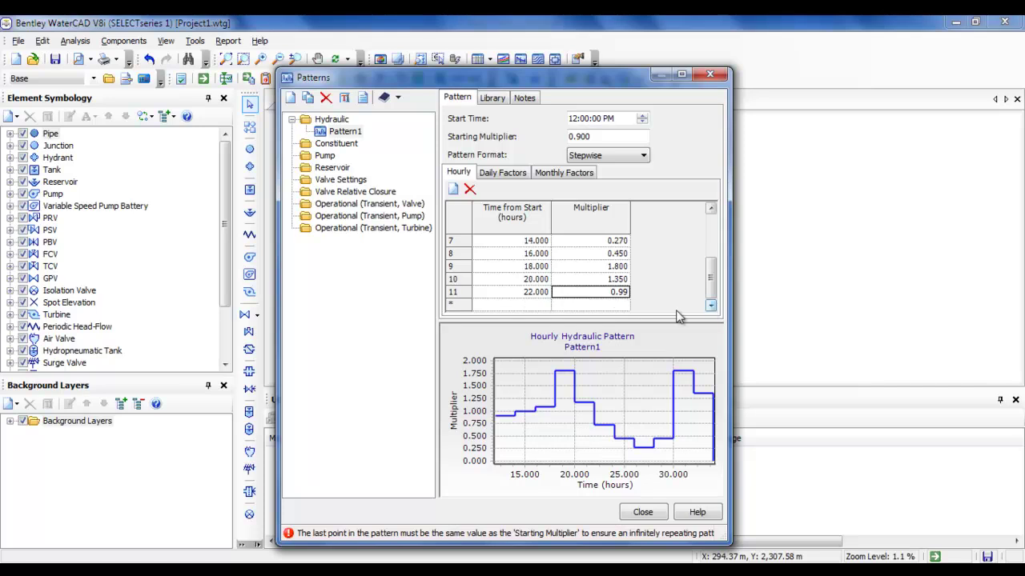
pyautogui.click(550, 308)
# - Add the final 24-hour row with a 0.9 multiplier
pyautogui.write('24')
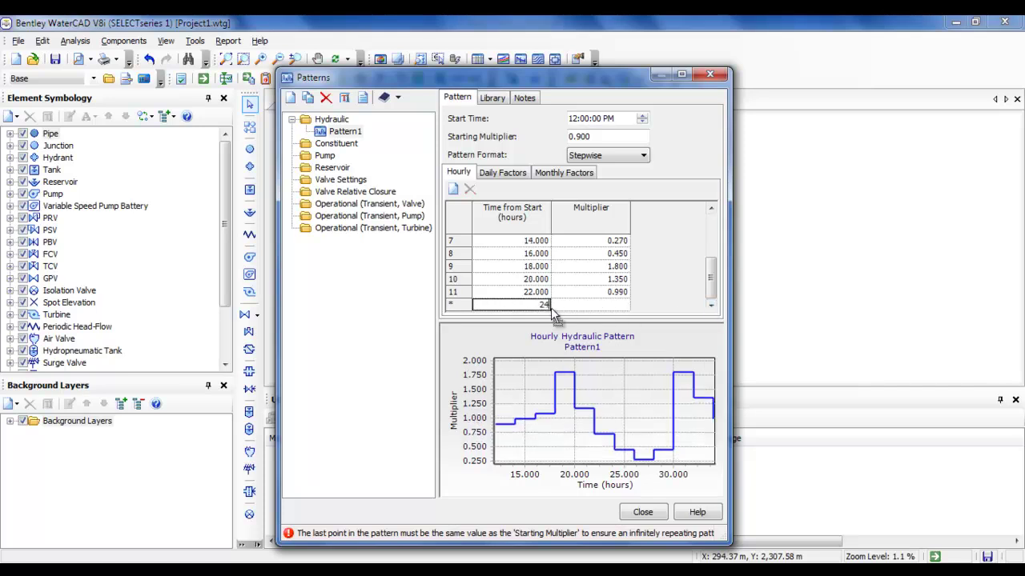
pyautogui.click(607, 304)
pyautogui.write('0.9')
pyautogui.click(605, 280)
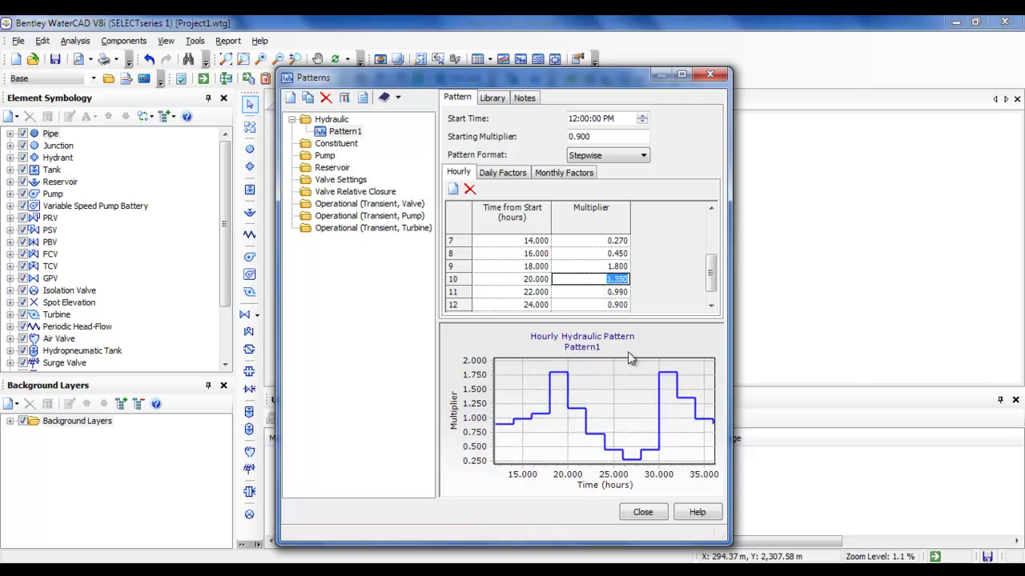
pyautogui.click(718, 441)
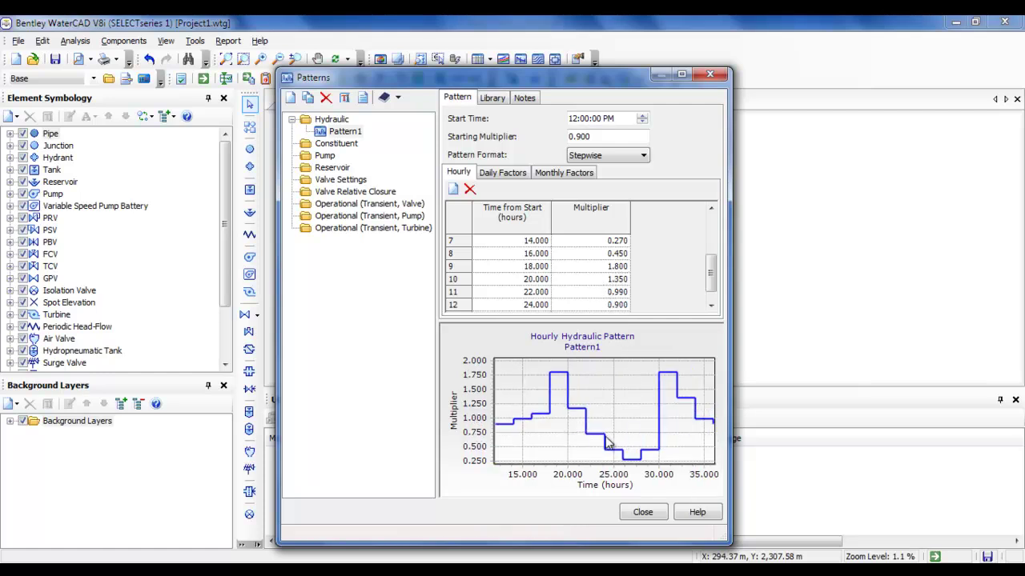
pyautogui.moveTo(707, 274); pyautogui.dragTo(714, 224)
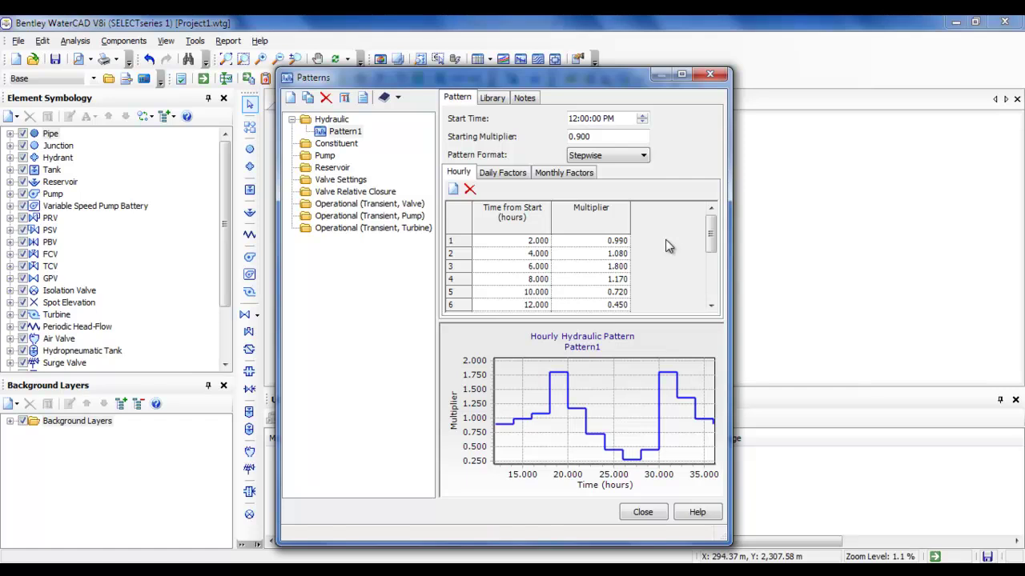
pyautogui.moveTo(710, 241)
pyautogui.mouseDown()
pyautogui.moveTo(708, 293)
pyautogui.moveTo(711, 228)
pyautogui.mouseUp()
pyautogui.doubleClick(625, 137)
pyautogui.moveTo(710, 228)
pyautogui.mouseDown()
pyautogui.moveTo(713, 272)
pyautogui.moveTo(718, 210)
pyautogui.mouseUp()
pyautogui.hotkey('shift', 'Tab')
pyautogui.click(616, 136)
pyautogui.click(615, 136)
pyautogui.click(601, 136)
pyautogui.press('Tab')
pyautogui.moveTo(711, 232)
pyautogui.mouseDown()
pyautogui.moveTo(711, 280)
pyautogui.moveTo(718, 224)
pyautogui.mouseUp()
pyautogui.click(601, 241)
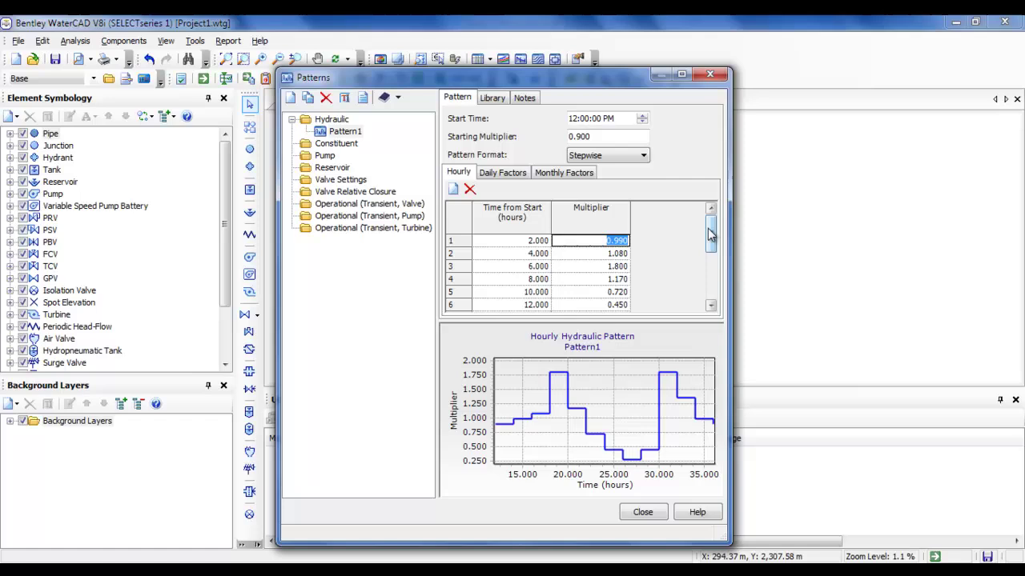
pyautogui.moveTo(711, 233); pyautogui.dragTo(711, 276)
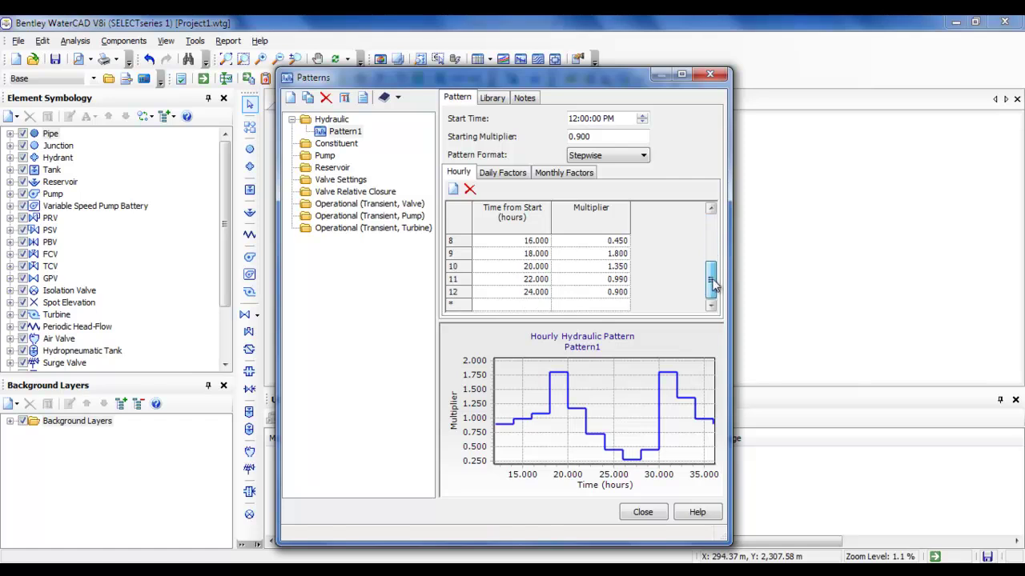
pyautogui.click(600, 293)
pyautogui.click(522, 291)
pyautogui.moveTo(710, 280); pyautogui.dragTo(711, 227)
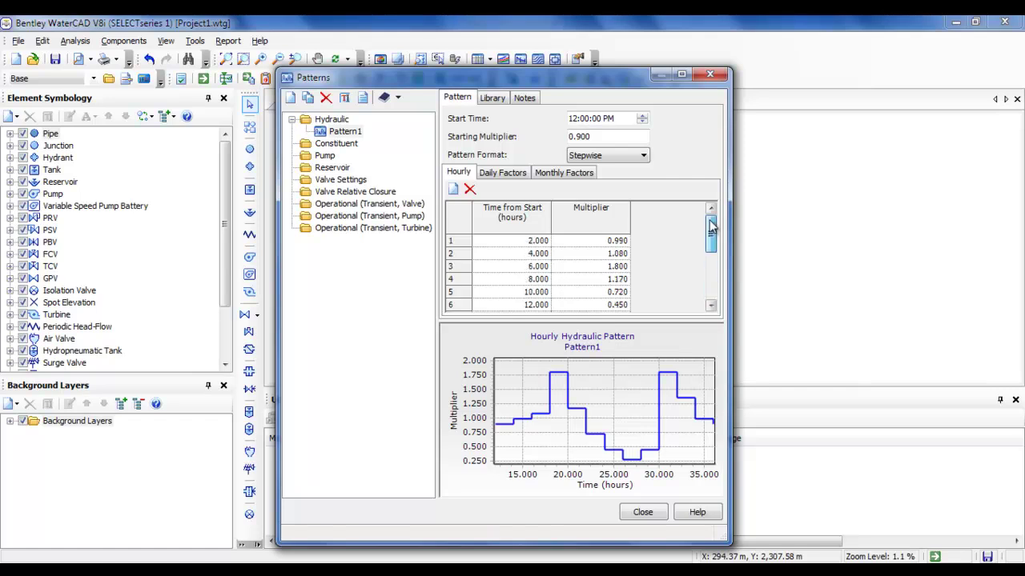
# - Export Pattern1 to Local1, a newly created engineering library
pyautogui.click(346, 133)
pyautogui.rightClick(346, 134)
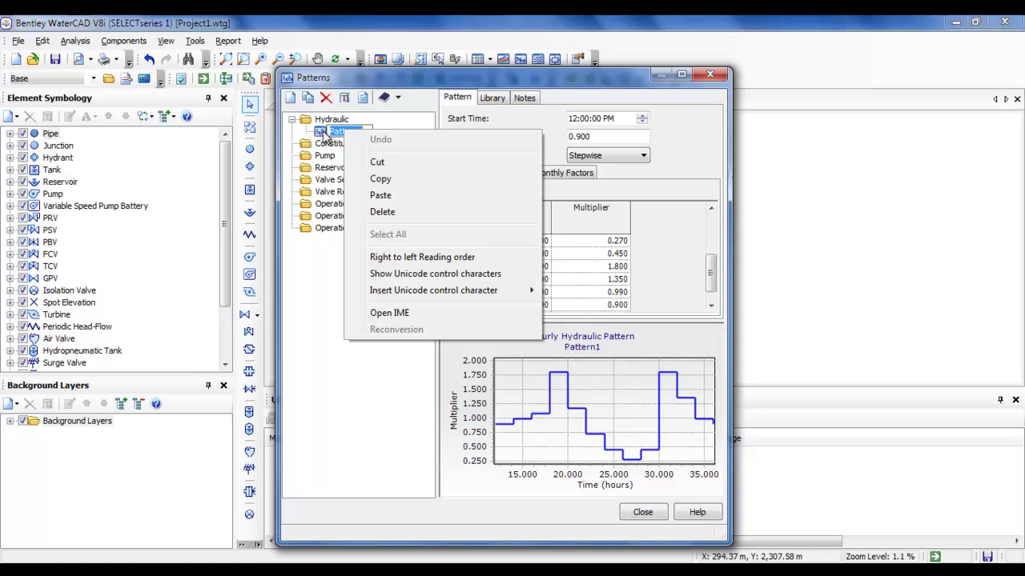
pyautogui.press('Escape')
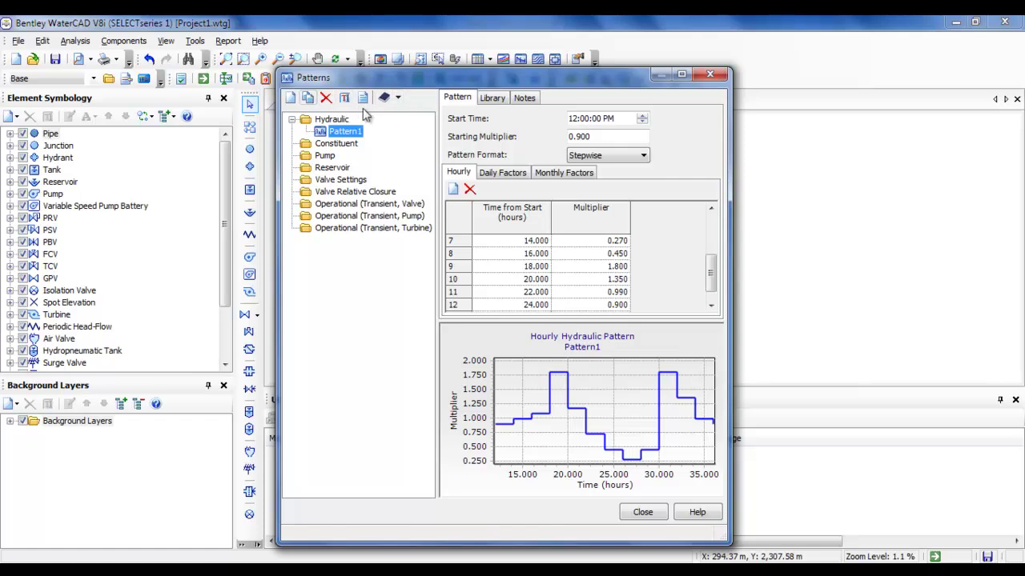
pyautogui.click(388, 98)
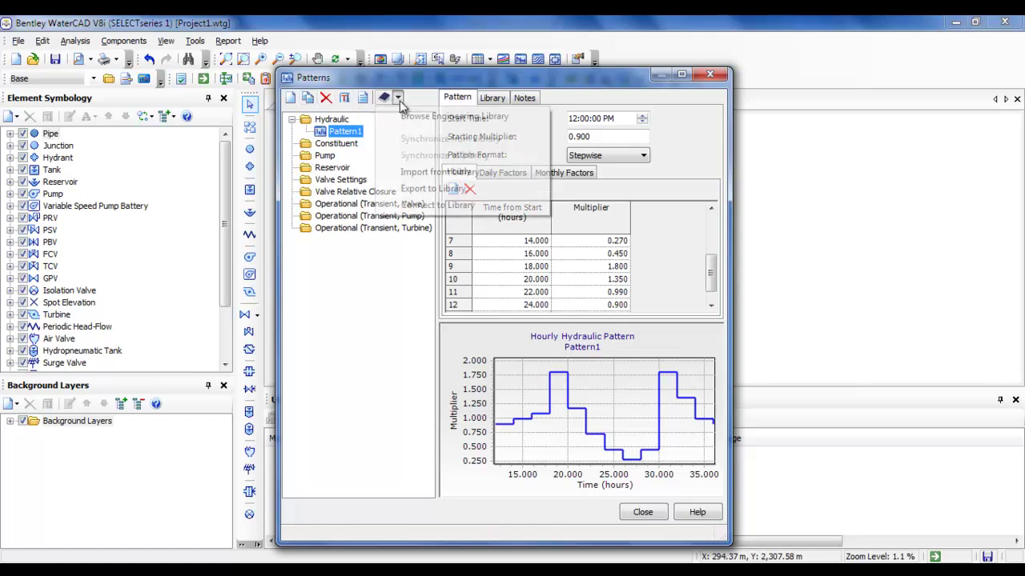
pyautogui.click(513, 190)
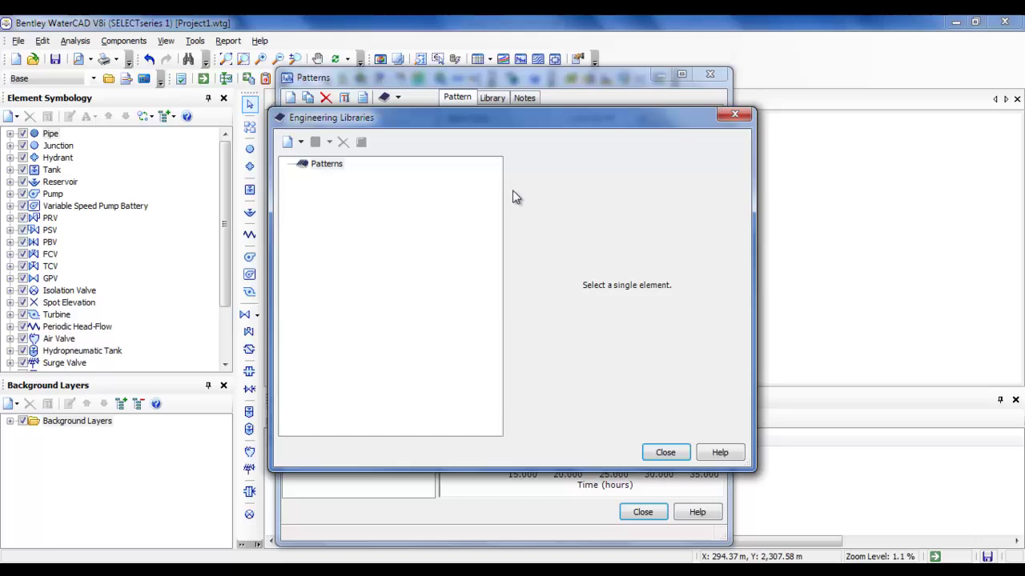
pyautogui.click(328, 166)
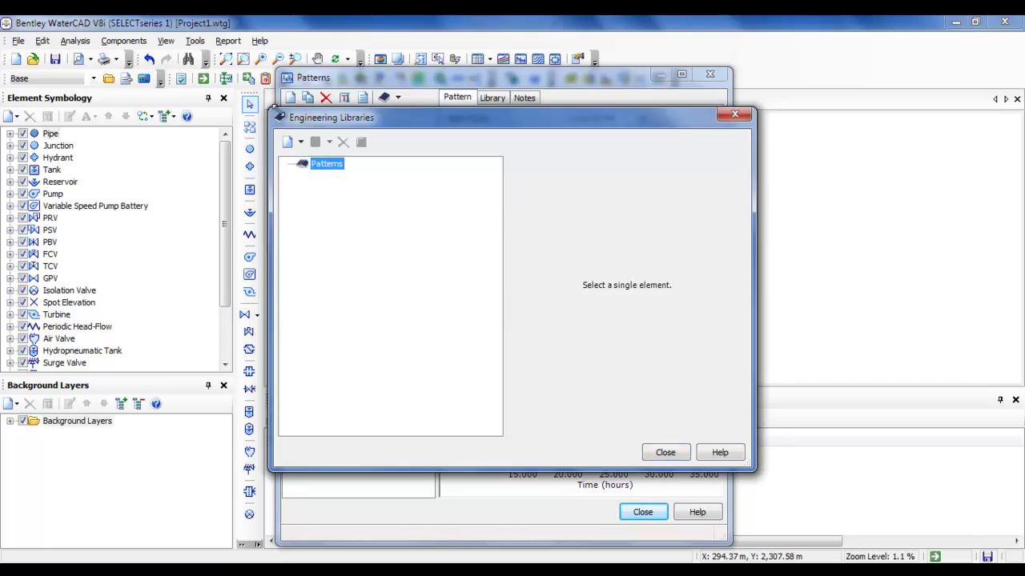
pyautogui.click(301, 142)
pyautogui.click(368, 165)
pyautogui.write('Local1')
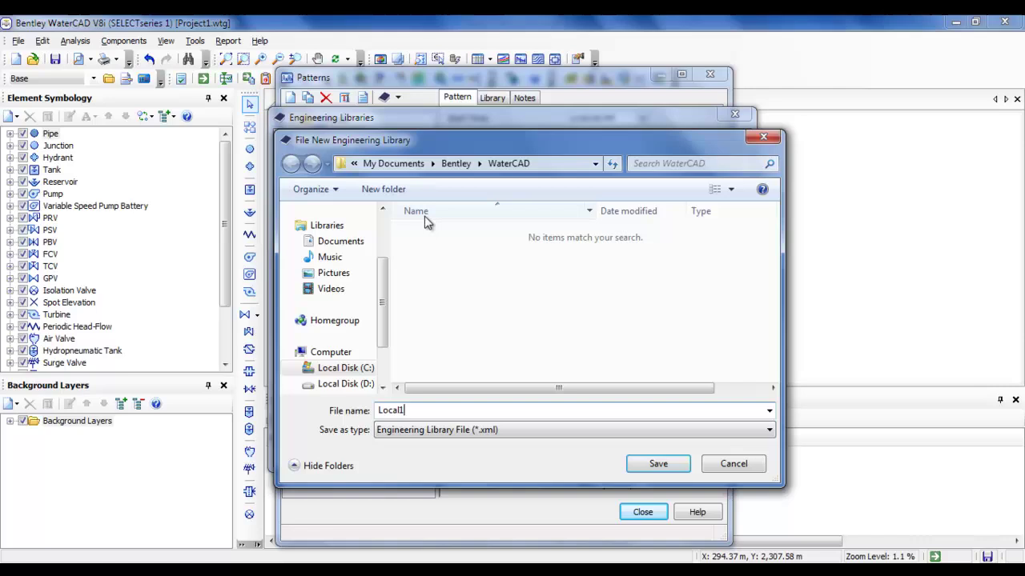
pyautogui.press('Return')
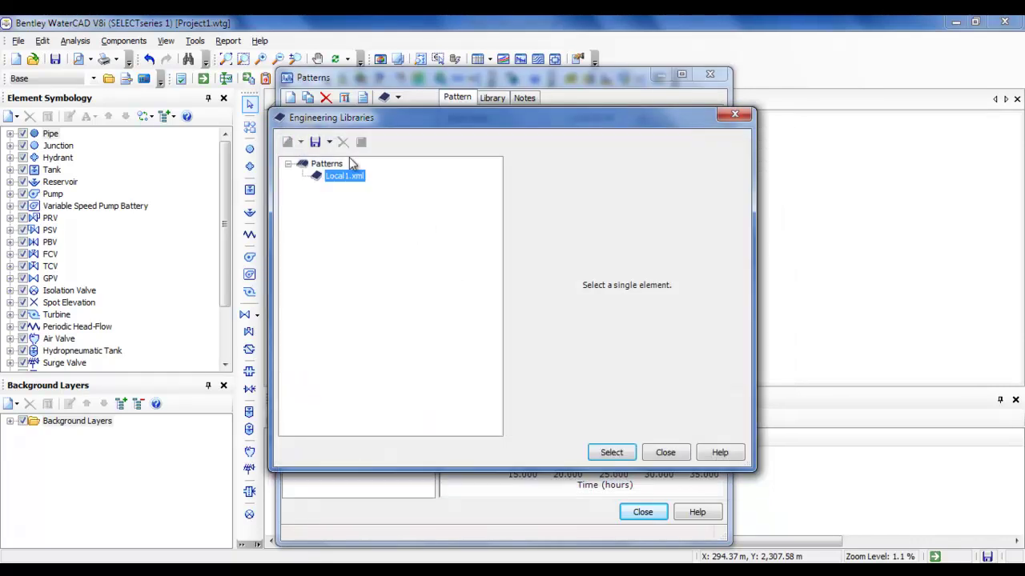
pyautogui.click(610, 453)
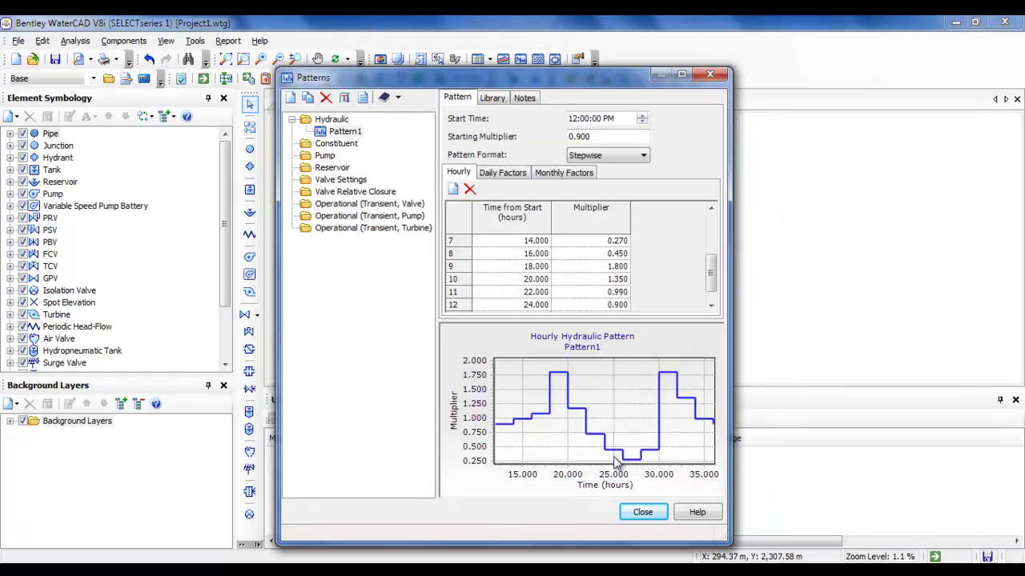
# - Confirm Pattern1 appears in Local1.xml in the library browser, then close the Patterns window
pyautogui.click(357, 132)
pyautogui.click(398, 98)
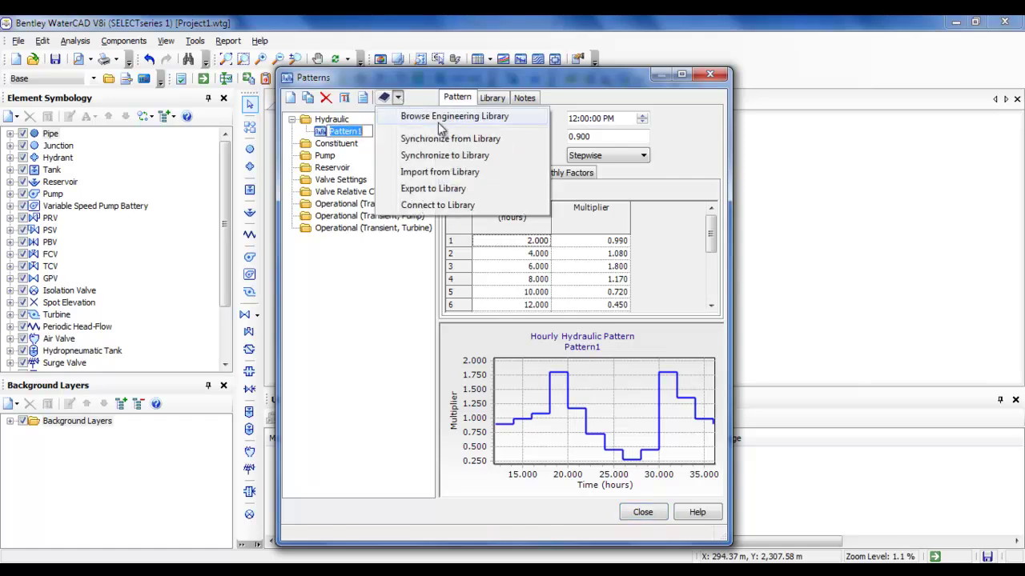
pyautogui.click(475, 118)
pyautogui.doubleClick(344, 176)
pyautogui.click(354, 188)
pyautogui.moveTo(740, 210); pyautogui.dragTo(741, 248)
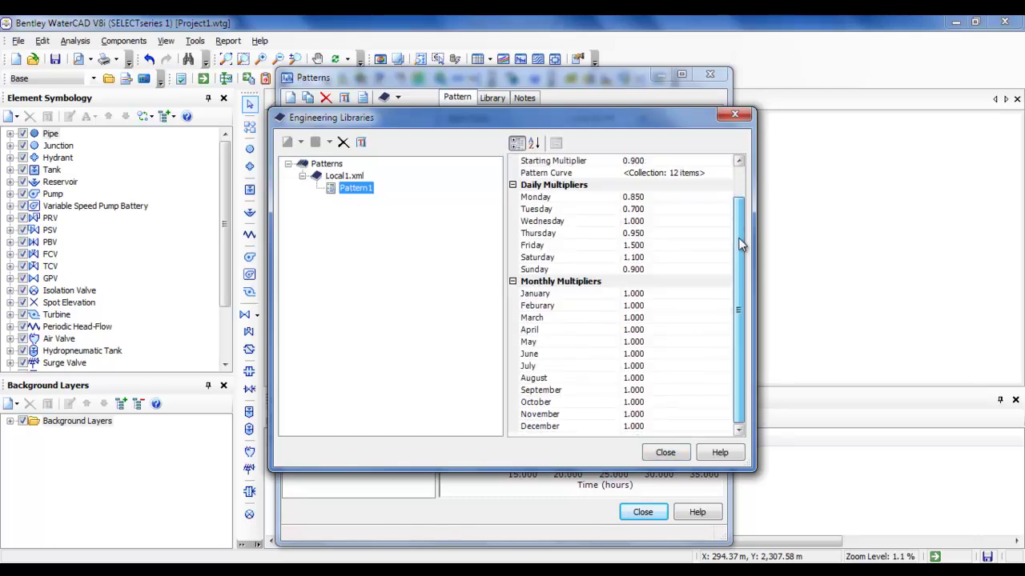
pyautogui.moveTo(742, 297)
pyautogui.mouseDown()
pyautogui.moveTo(744, 186)
pyautogui.moveTo(737, 297)
pyautogui.mouseUp()
pyautogui.click(659, 454)
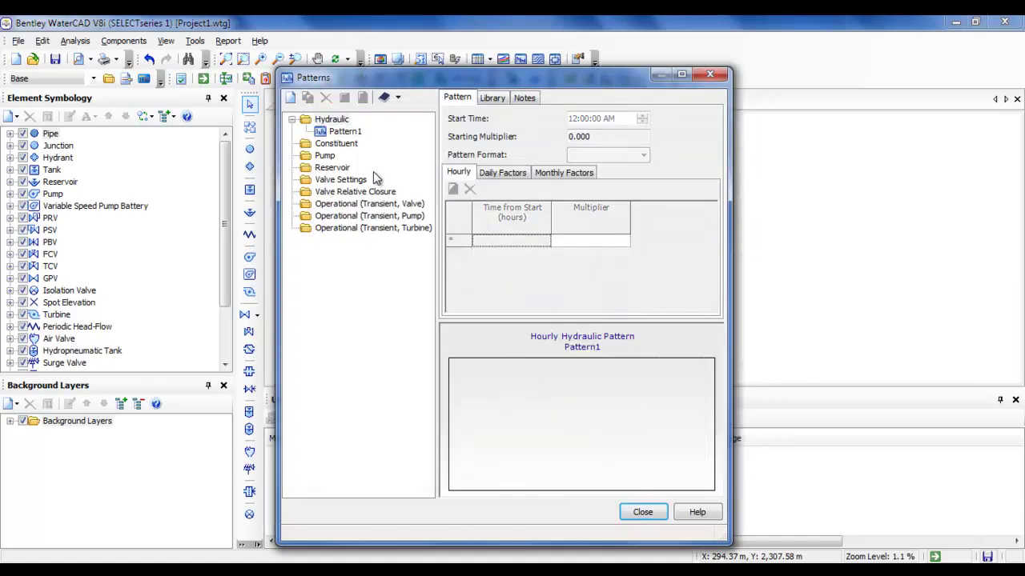
pyautogui.click(350, 132)
pyautogui.moveTo(720, 234)
pyautogui.mouseDown()
pyautogui.moveTo(713, 279)
pyautogui.moveTo(711, 217)
pyautogui.mouseUp()
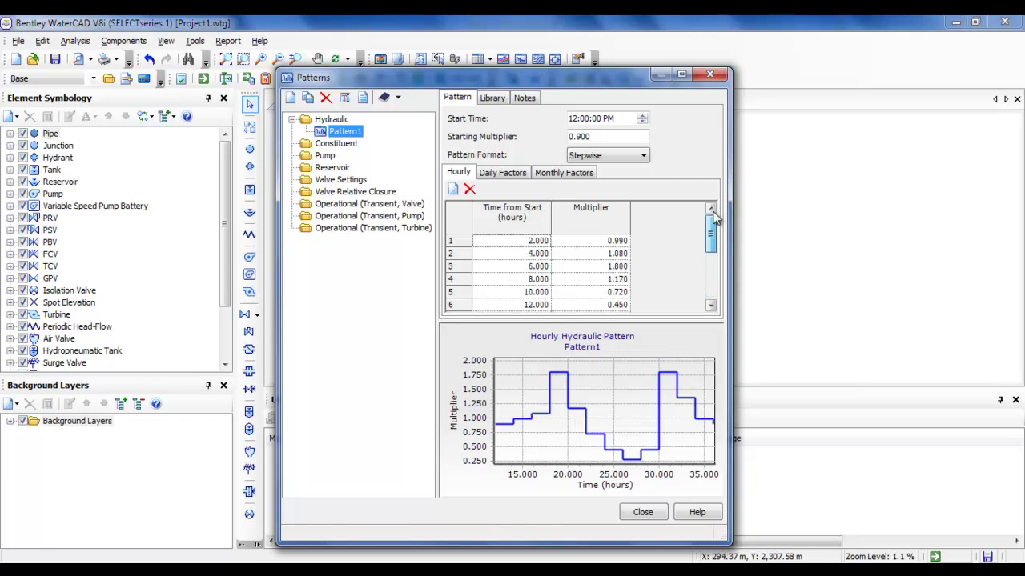
pyautogui.click(645, 514)
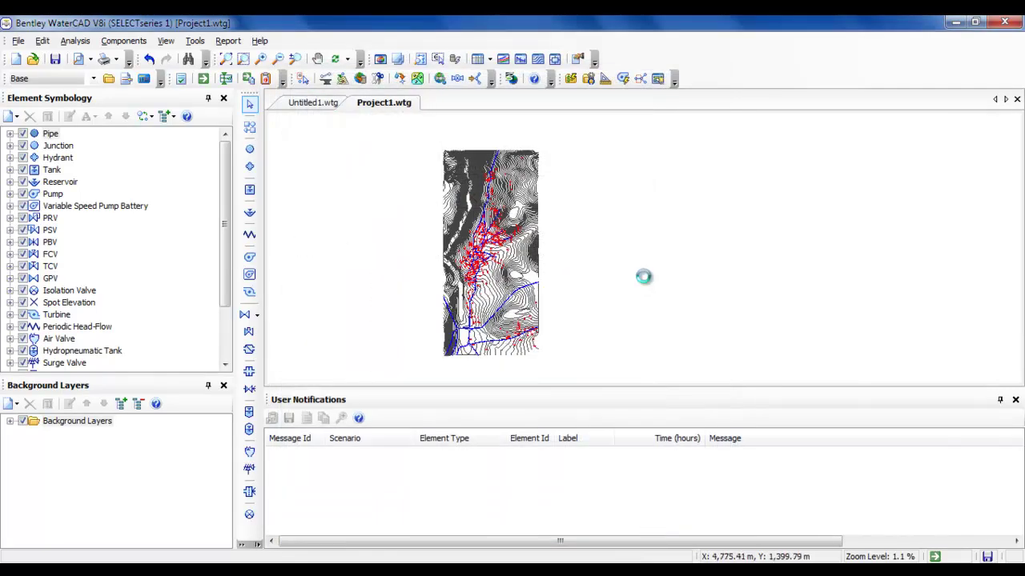
# - Move up from the Pattern folder to Project Data in Windows Explorer
pyautogui.moveTo(645, 278); pyautogui.dragTo(653, 253)
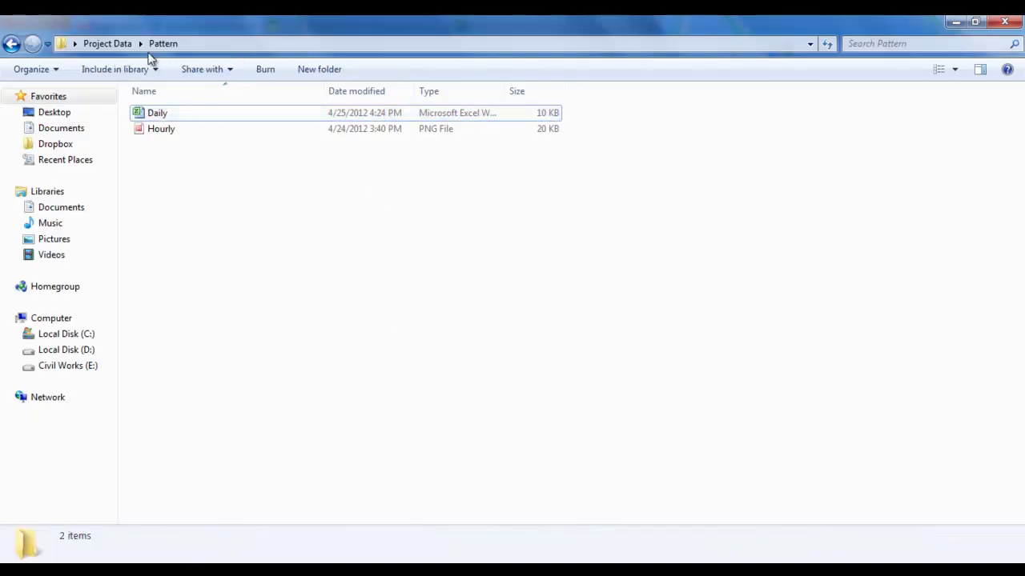
pyautogui.click(106, 44)
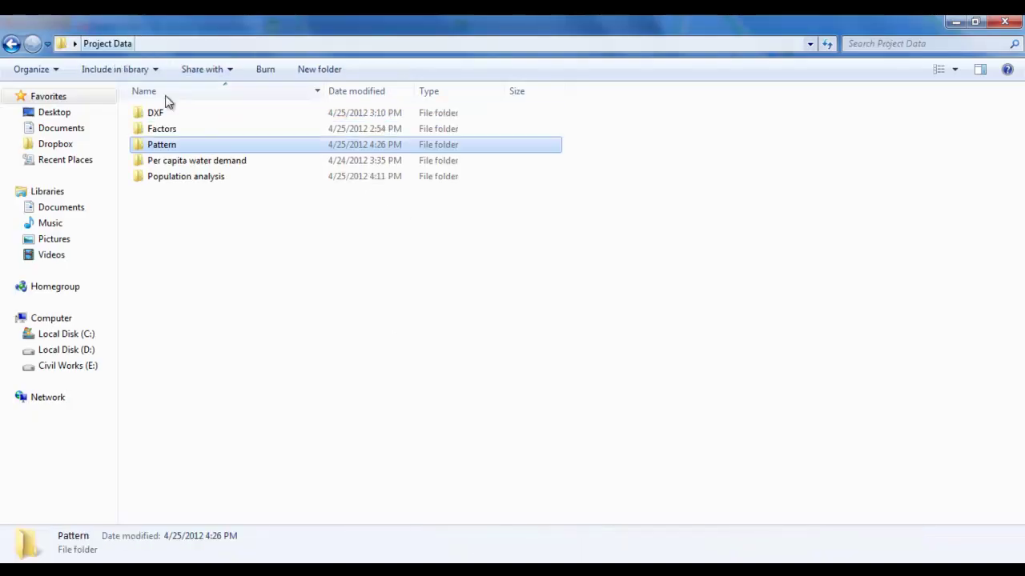
pyautogui.rightClick(228, 378)
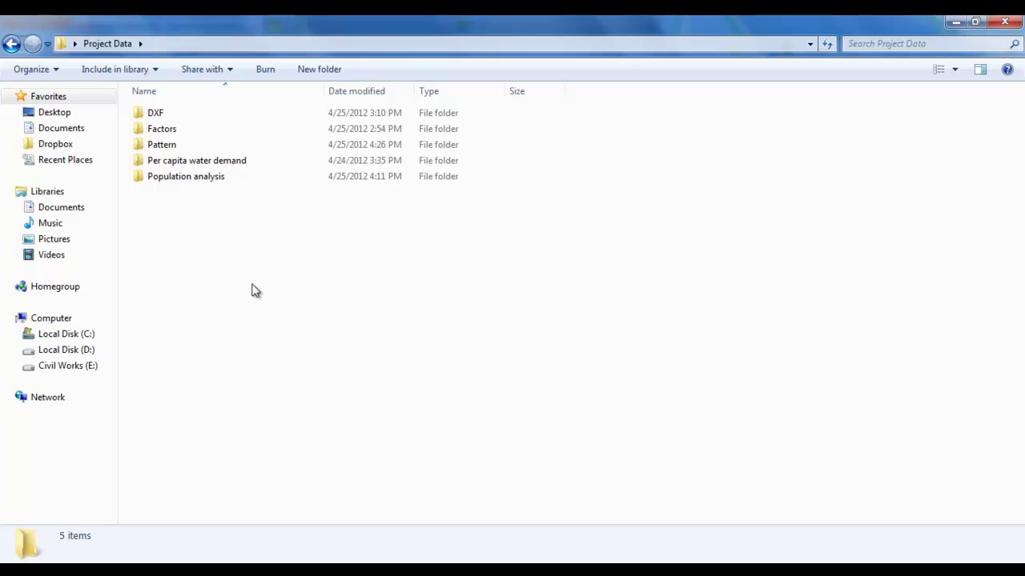
# - Open the Factors folder and its C-Hazen-Willam coefficients image
pyautogui.doubleClick(258, 135)
pyautogui.doubleClick(190, 146)
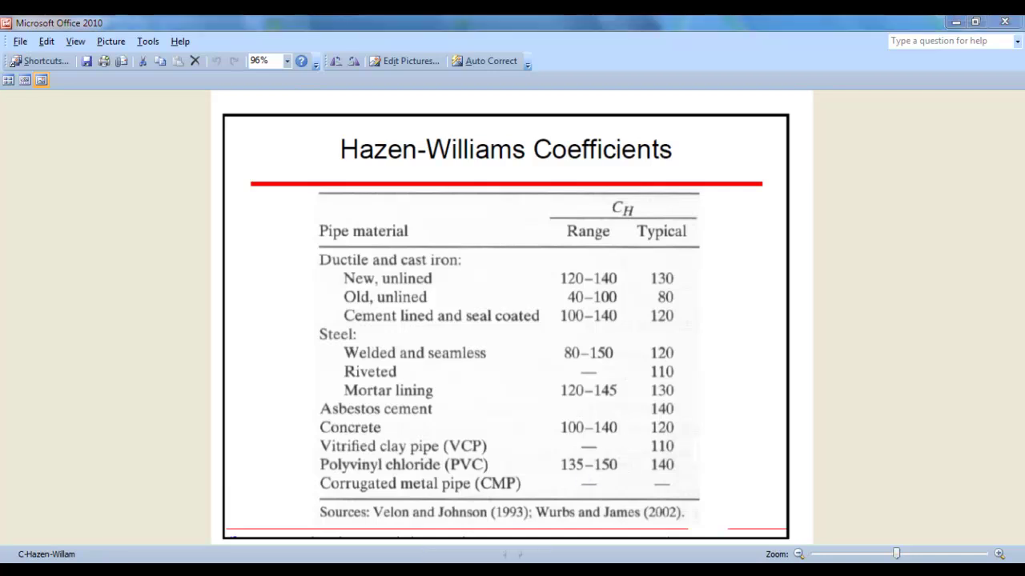
# - Draw pipe P-2 with the Layout tool and inspect its Ductile Iron material, C 130
pyautogui.click(487, 570)
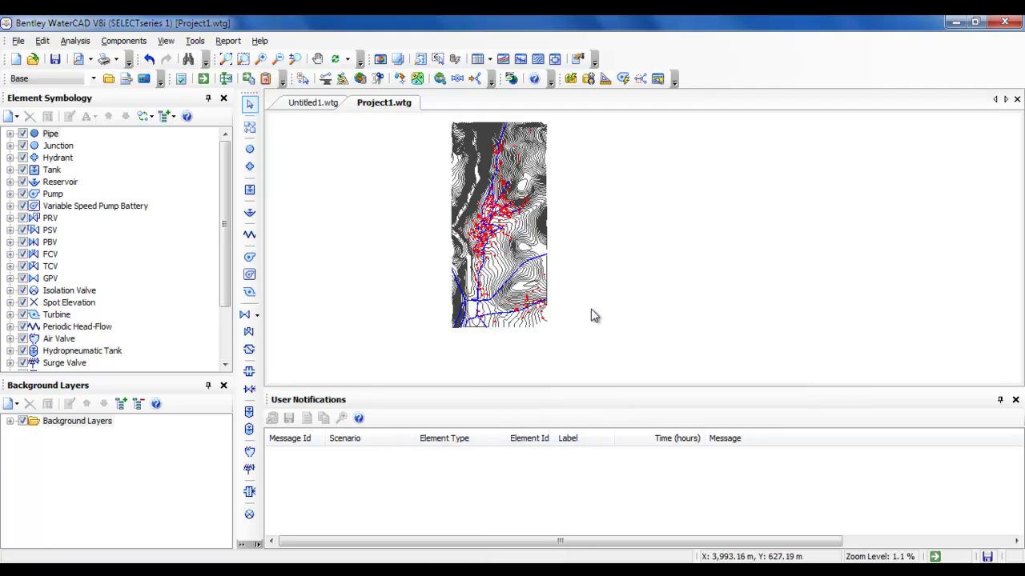
pyautogui.click(251, 128)
pyautogui.click(650, 181)
pyautogui.rightClick(675, 291)
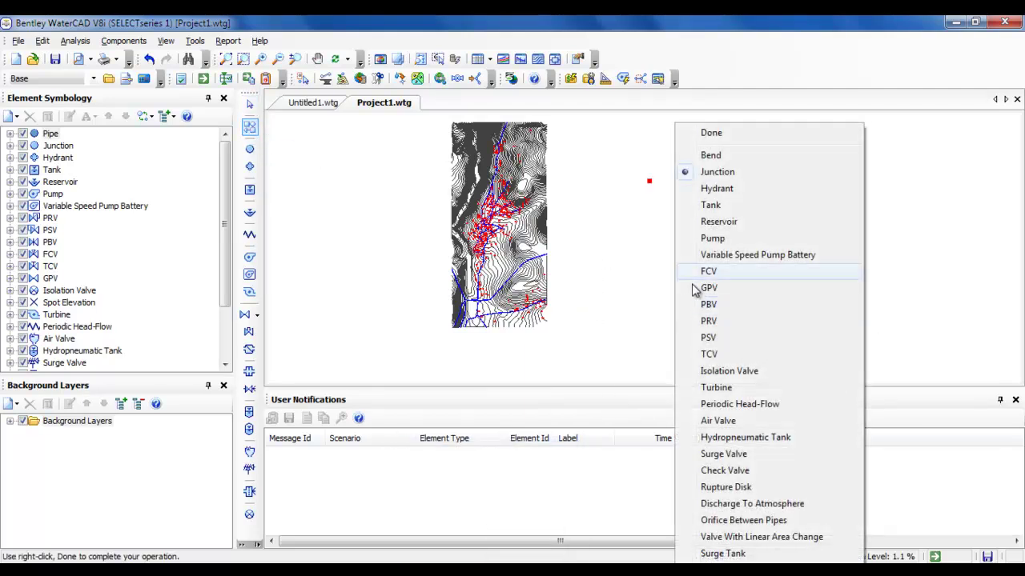
pyautogui.click(725, 133)
pyautogui.doubleClick(676, 229)
pyautogui.moveTo(645, 196); pyautogui.dragTo(646, 256)
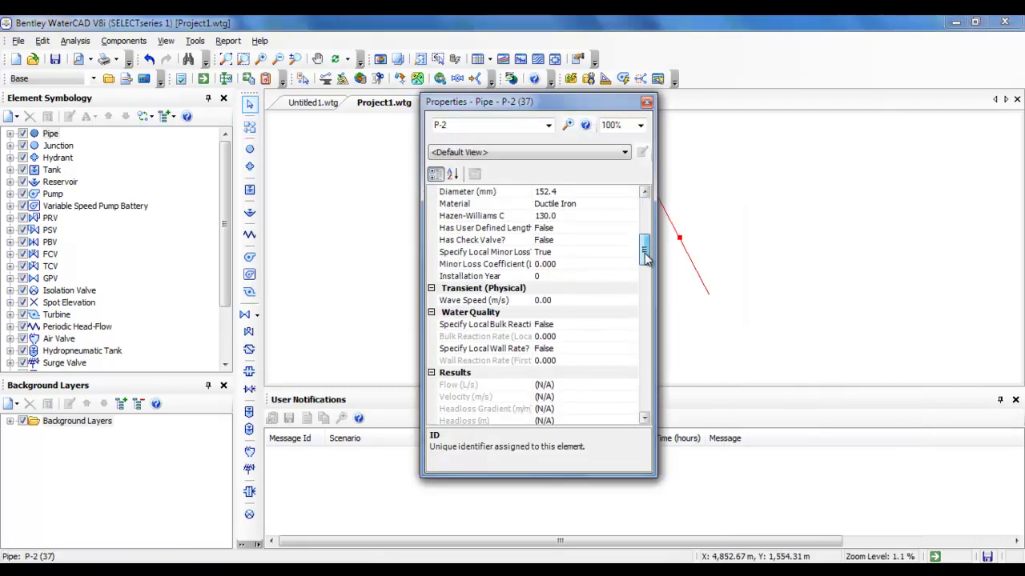
pyautogui.click(463, 206)
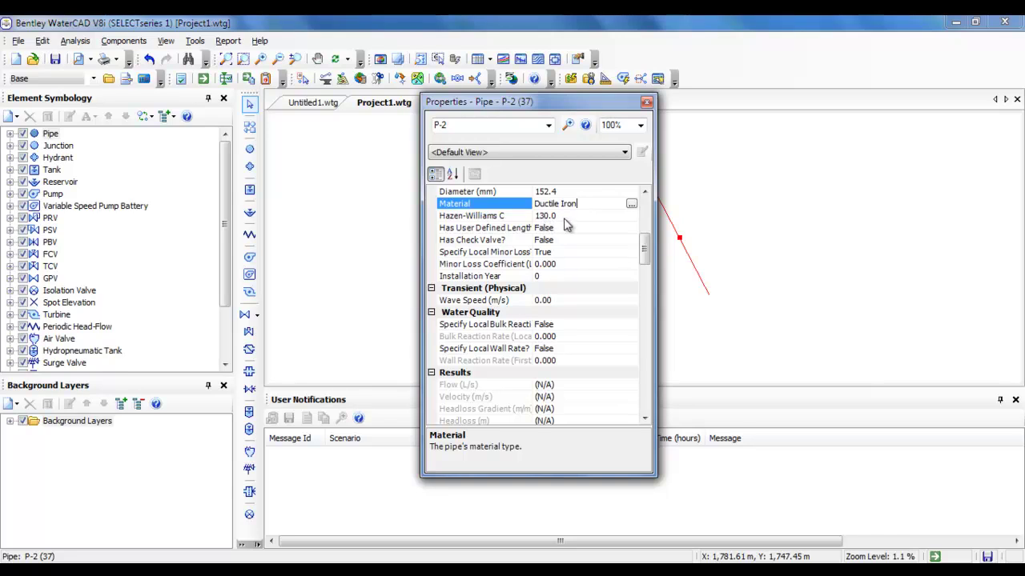
pyautogui.moveTo(578, 561)
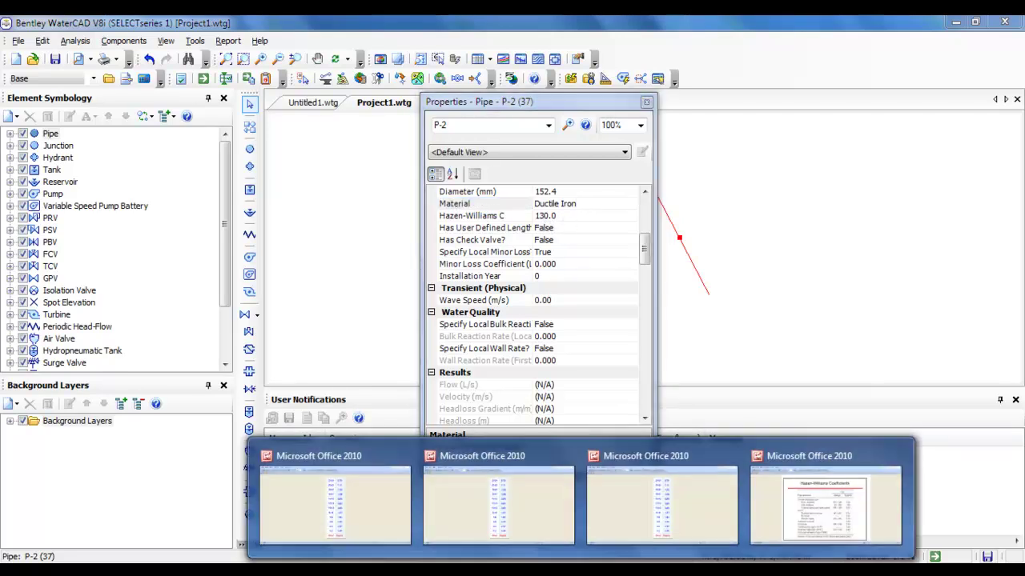
pyautogui.click(818, 490)
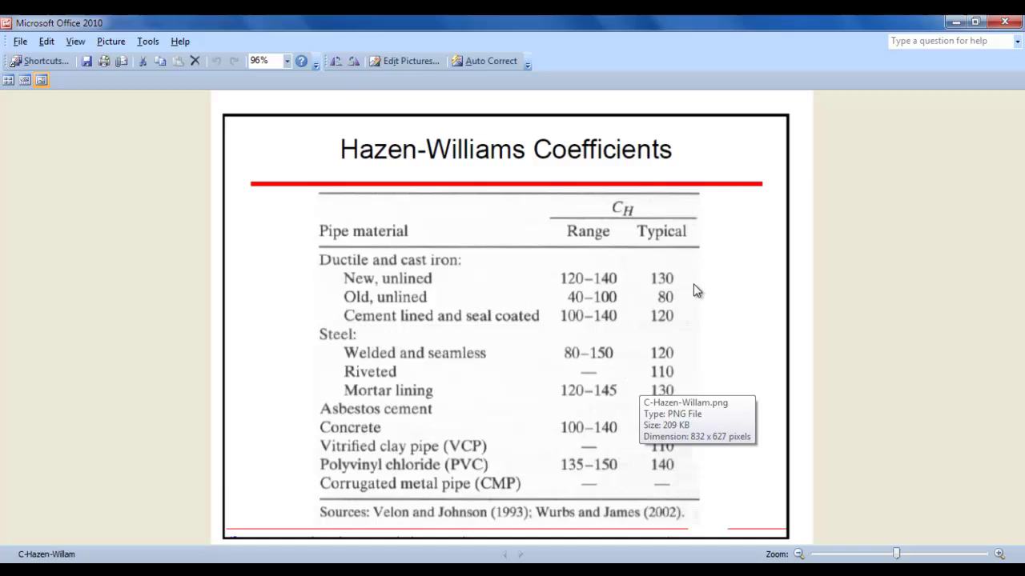
pyautogui.moveTo(679, 282); pyautogui.dragTo(664, 281)
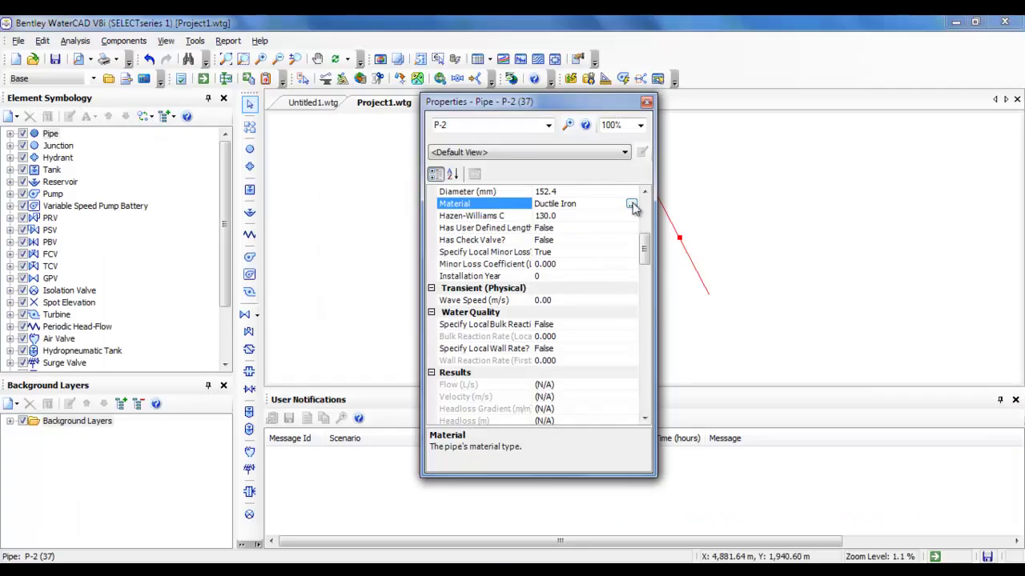
pyautogui.click(631, 205)
pyautogui.click(352, 226)
pyautogui.press('c')
pyautogui.click(356, 358)
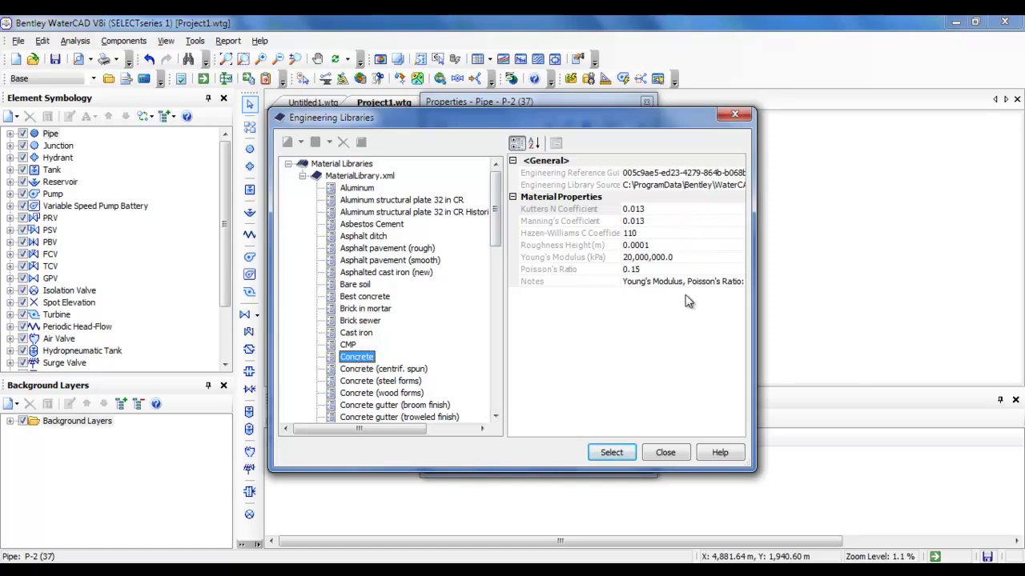
pyautogui.click(643, 233)
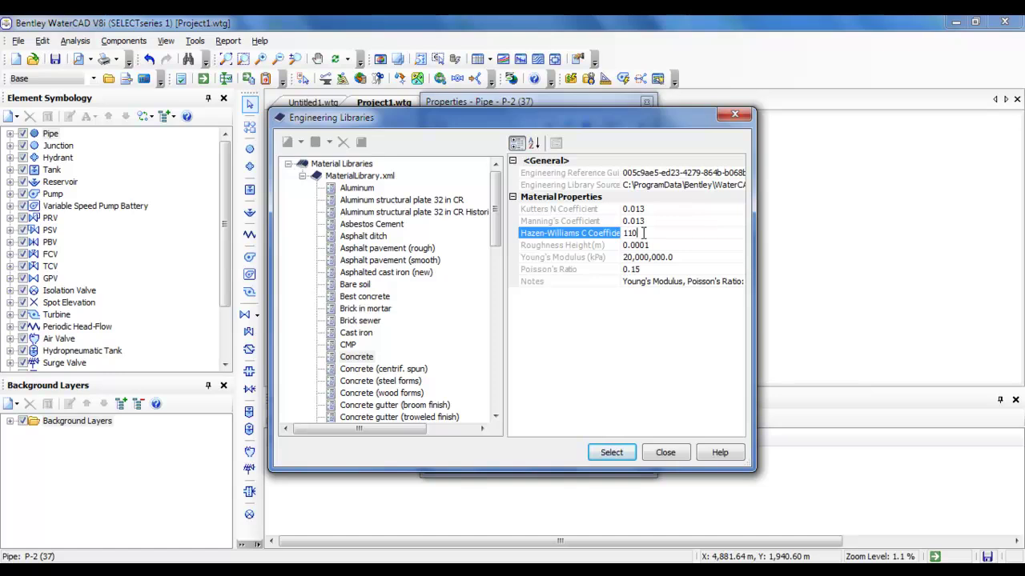
pyautogui.click(575, 247)
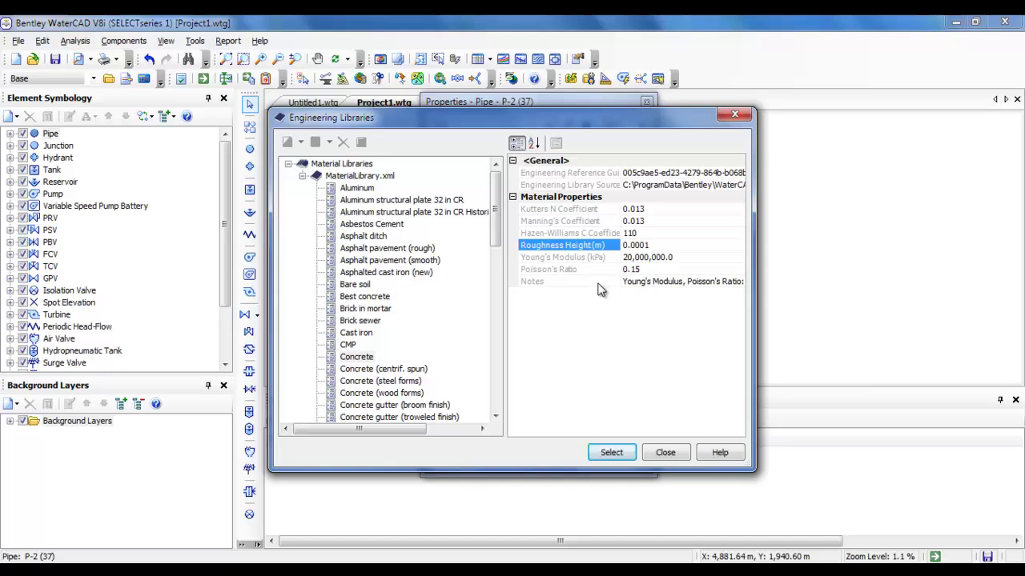
pyautogui.click(663, 221)
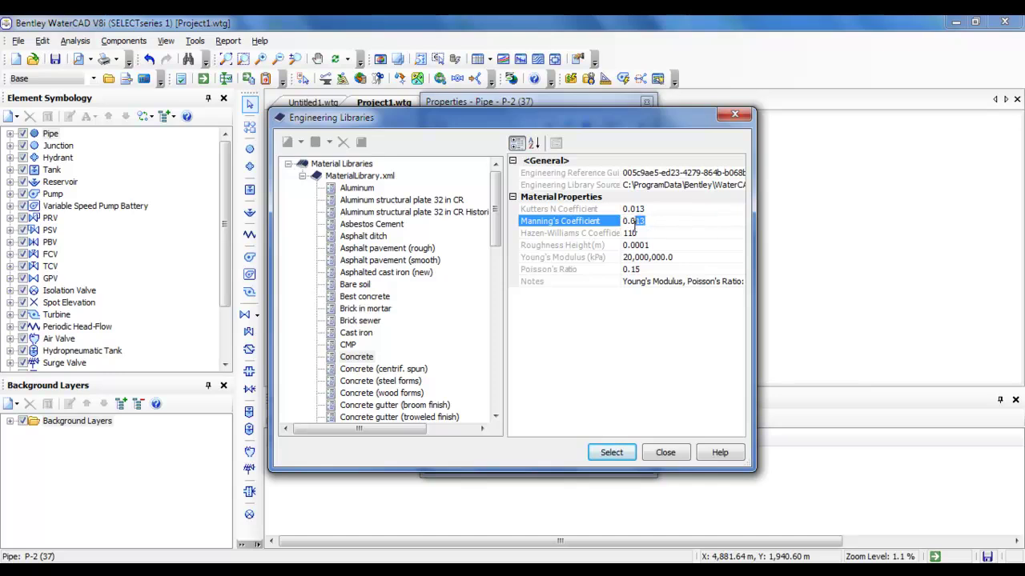
pyautogui.click(610, 271)
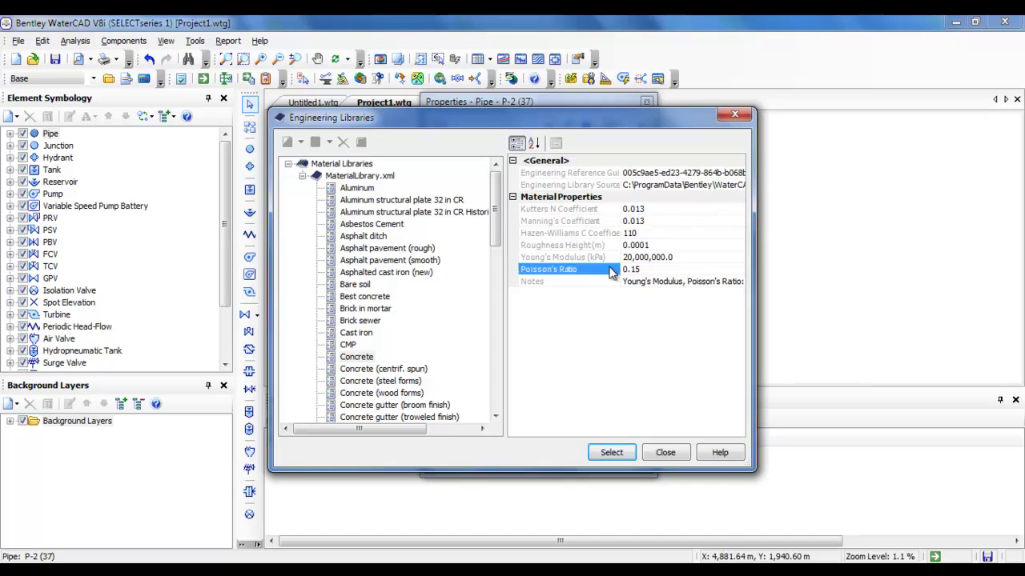
pyautogui.click(663, 455)
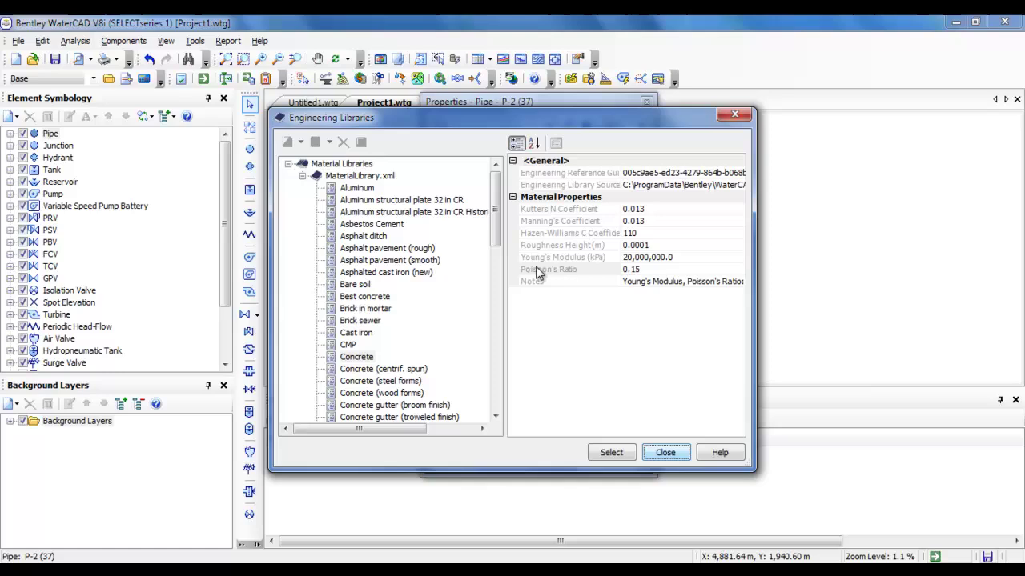
pyautogui.click(652, 443)
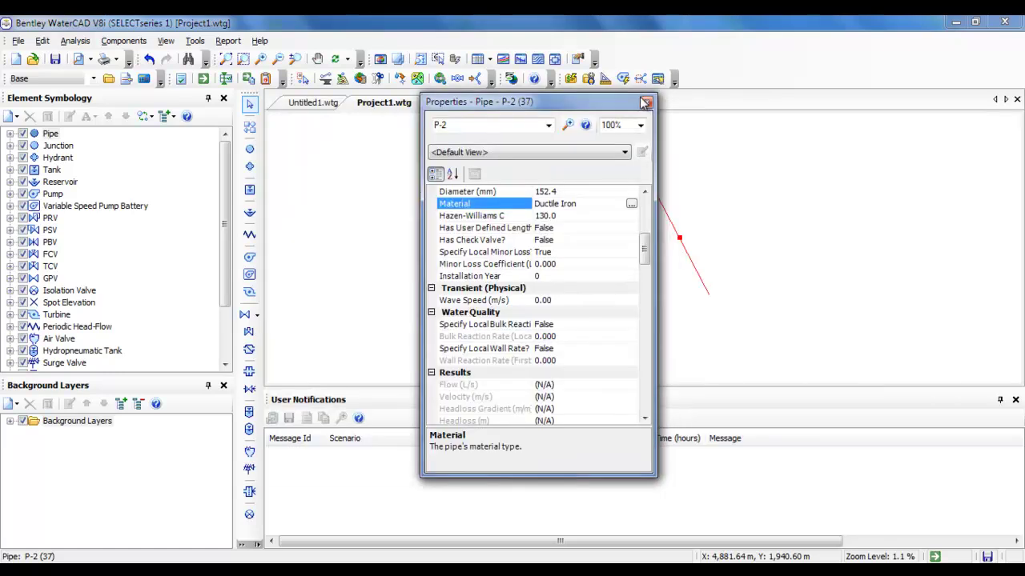
# - Close the pipe properties and delete pipe P-2
pyautogui.click(647, 105)
pyautogui.click(650, 270)
pyautogui.click(684, 260)
pyautogui.press('Delete')
# - Review the Water at 20C(68F) liquid properties in Engineering Libraries
pyautogui.click(138, 40)
pyautogui.click(282, 253)
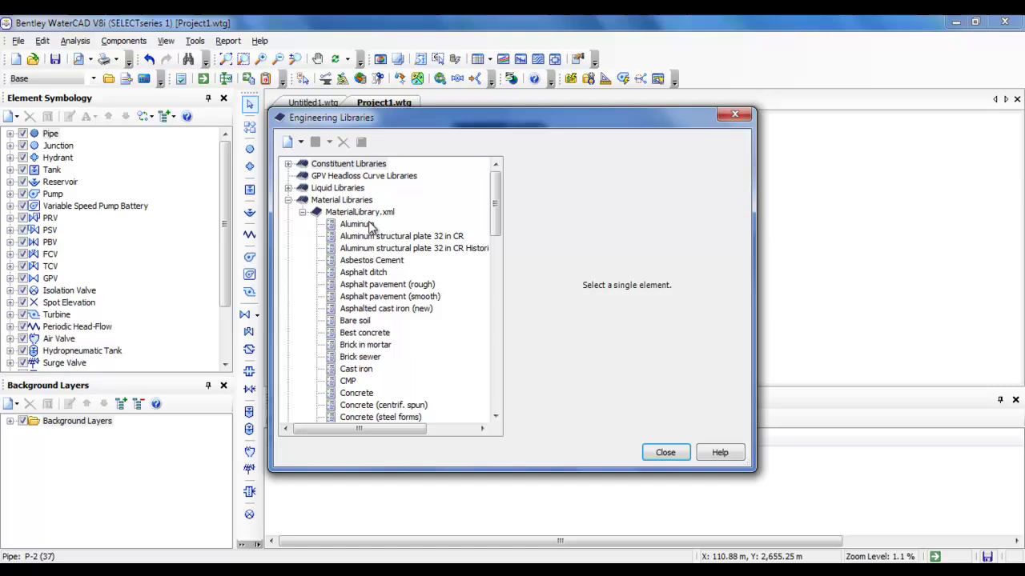
pyautogui.click(302, 212)
pyautogui.click(288, 224)
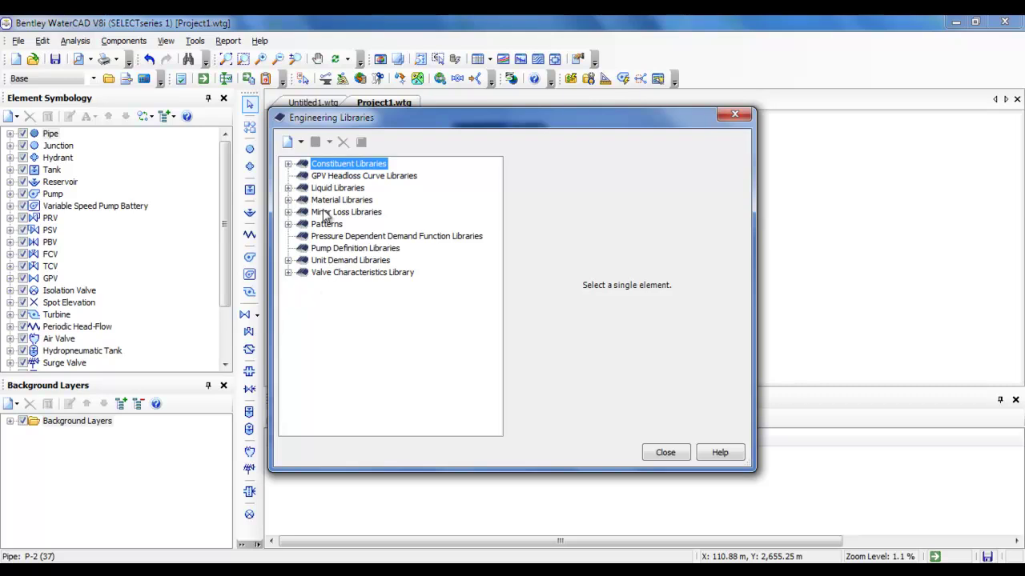
pyautogui.click(288, 188)
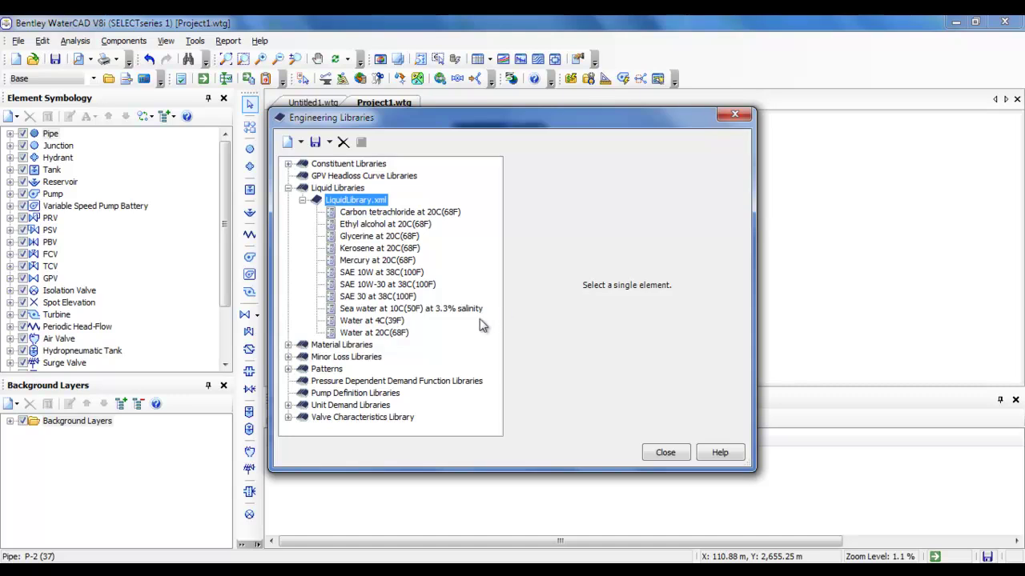
pyautogui.click(369, 333)
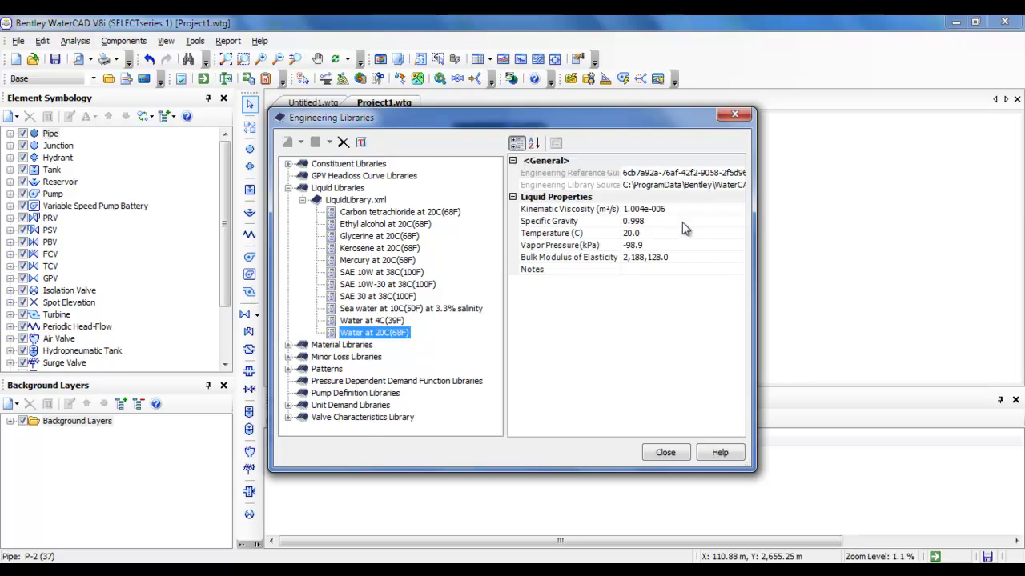
pyautogui.click(664, 222)
pyautogui.click(663, 245)
pyautogui.click(690, 257)
pyautogui.click(684, 269)
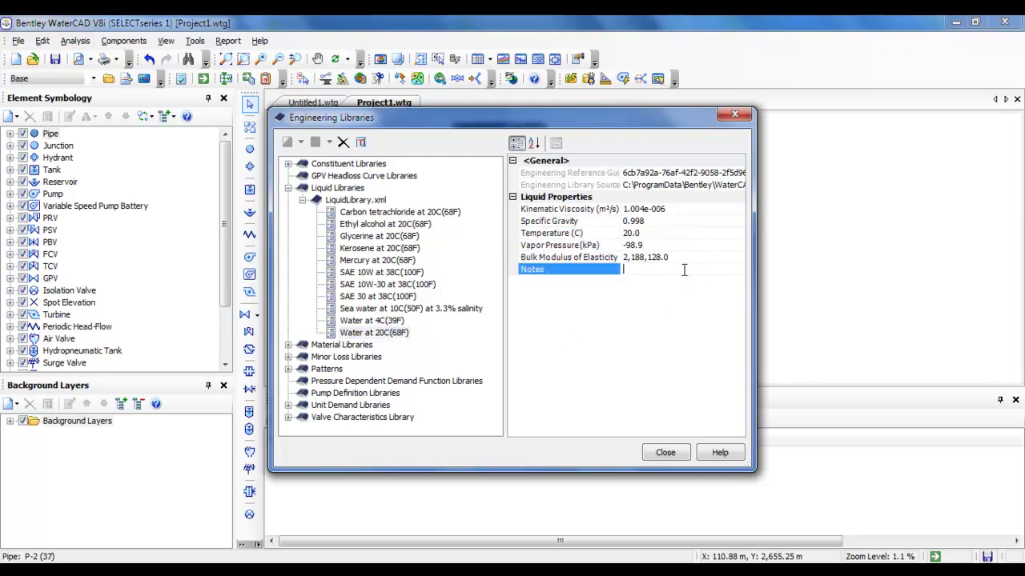
# - Browse Minor Loss library coefficients: bends, conical contraction/expansion, angle valve
pyautogui.click(303, 200)
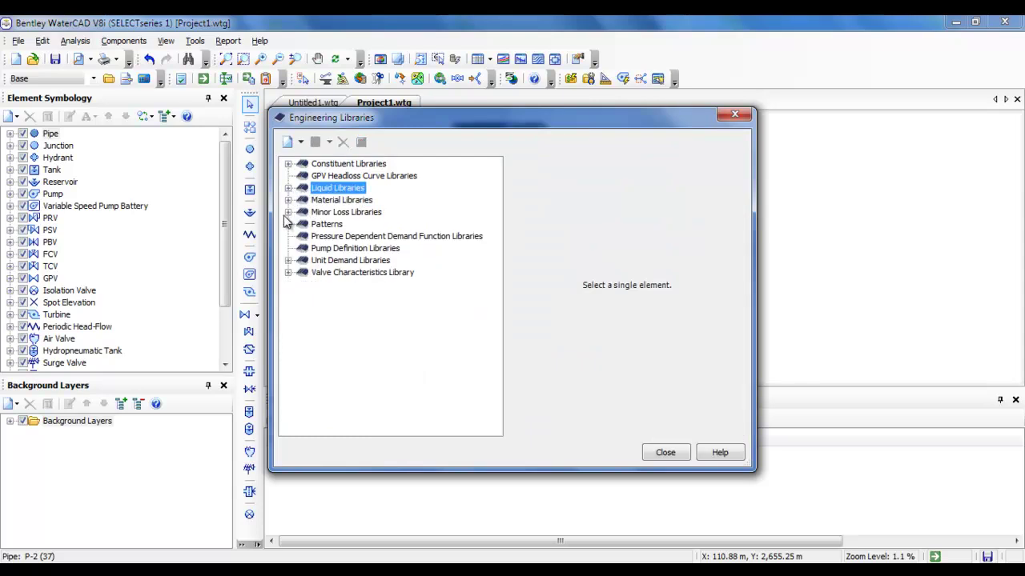
pyautogui.click(288, 212)
pyautogui.click(346, 261)
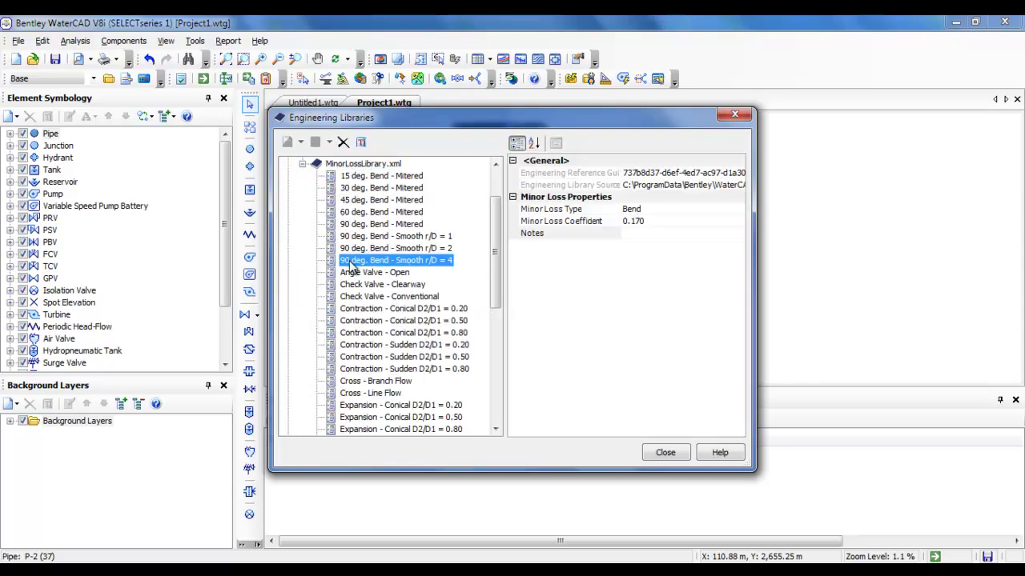
pyautogui.click(368, 308)
pyautogui.scroll(-2, 368, 316)
pyautogui.scroll(-1, 368, 320)
pyautogui.click(371, 320)
pyautogui.scroll(-4, 371, 323)
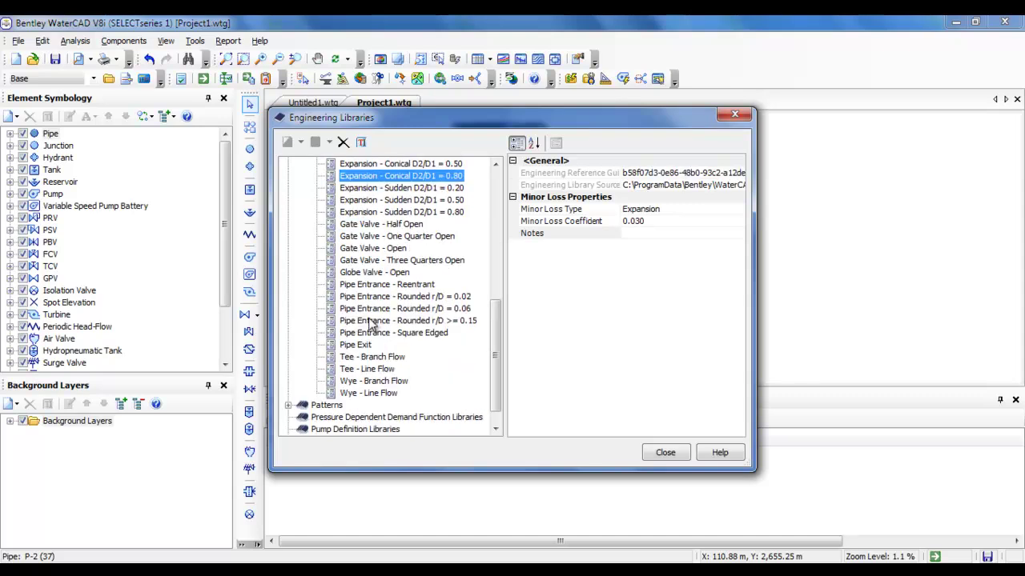
pyautogui.scroll(-2, 370, 321)
pyautogui.scroll(7, 372, 320)
pyautogui.scroll(2, 373, 320)
pyautogui.click(374, 320)
pyautogui.scroll(1, 374, 320)
pyautogui.click(380, 288)
pyautogui.click(302, 224)
pyautogui.click(287, 212)
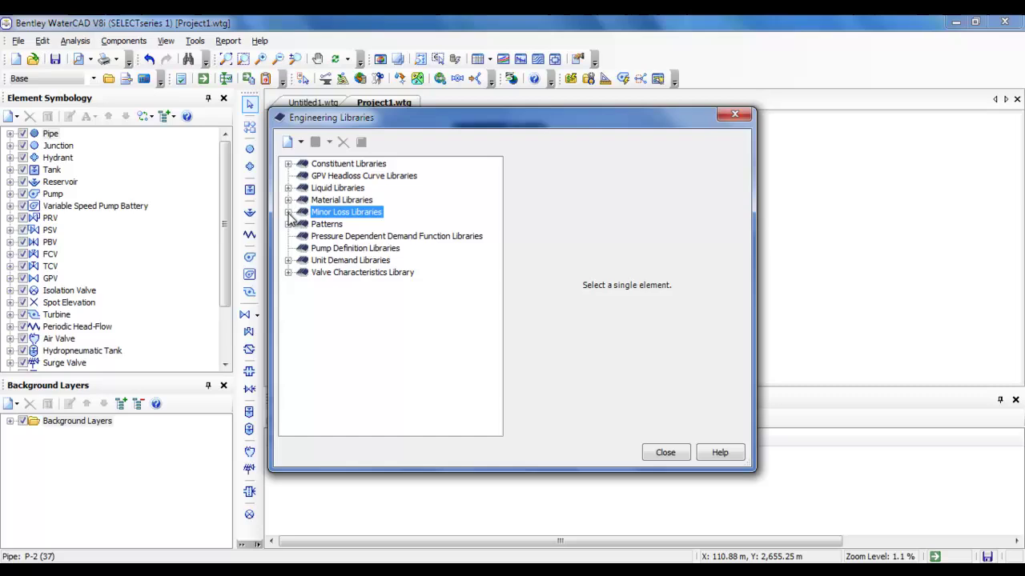
# - Close Engineering Libraries and zoom back over the Project1 network
pyautogui.click(665, 453)
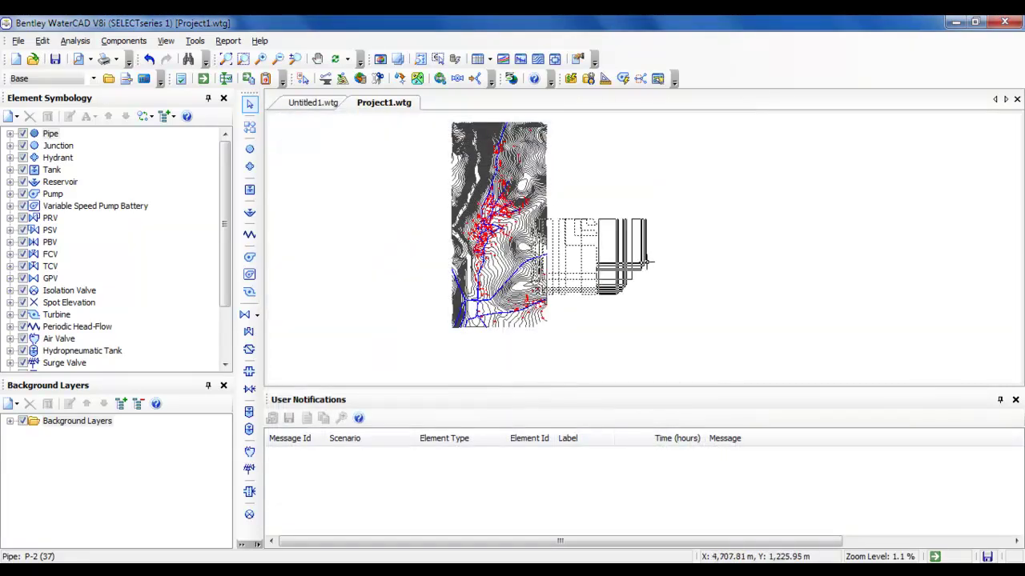
pyautogui.moveTo(535, 285); pyautogui.dragTo(646, 268)
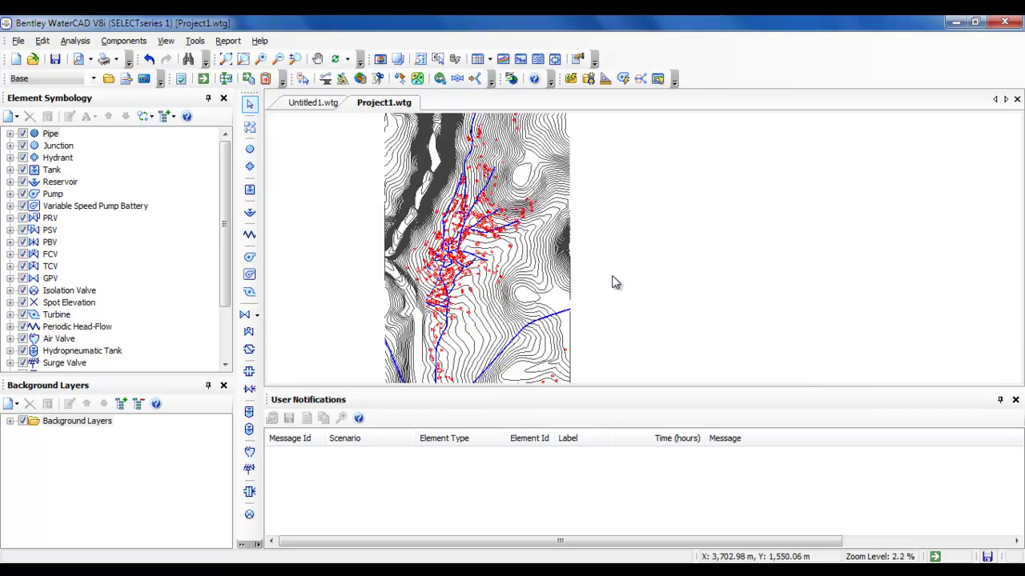
pyautogui.scroll(-3, 610, 272)
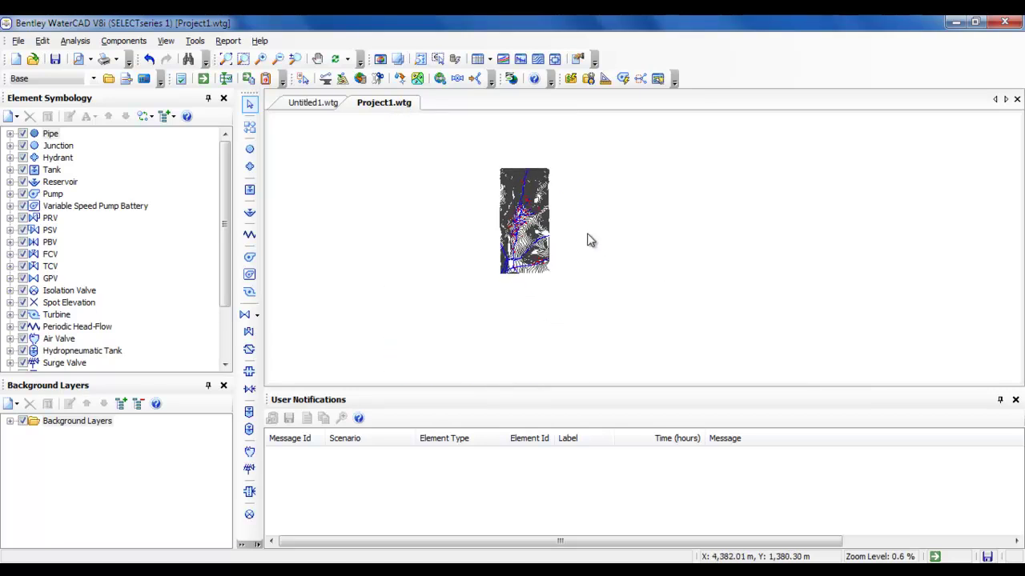
pyautogui.scroll(1, 589, 233)
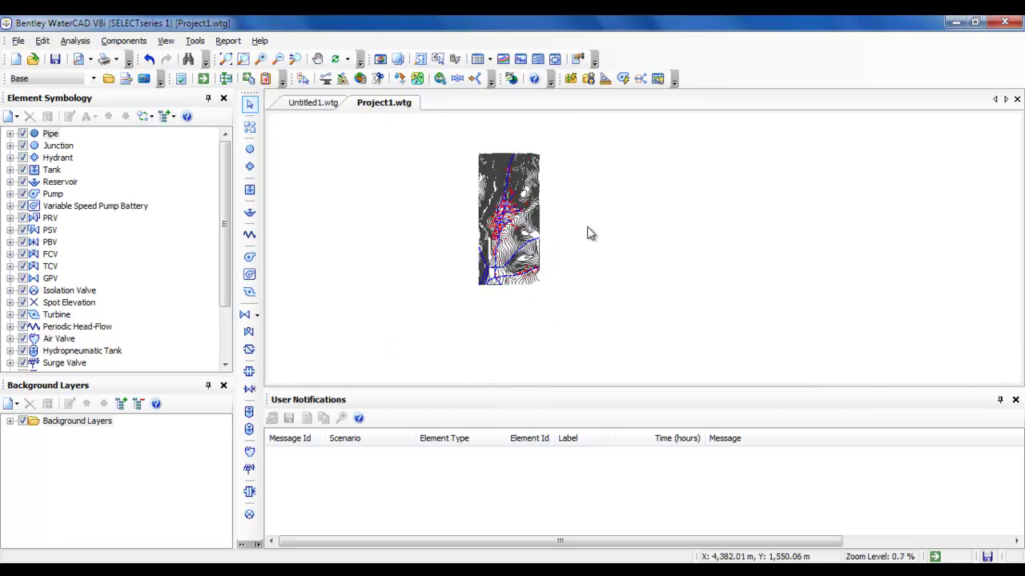